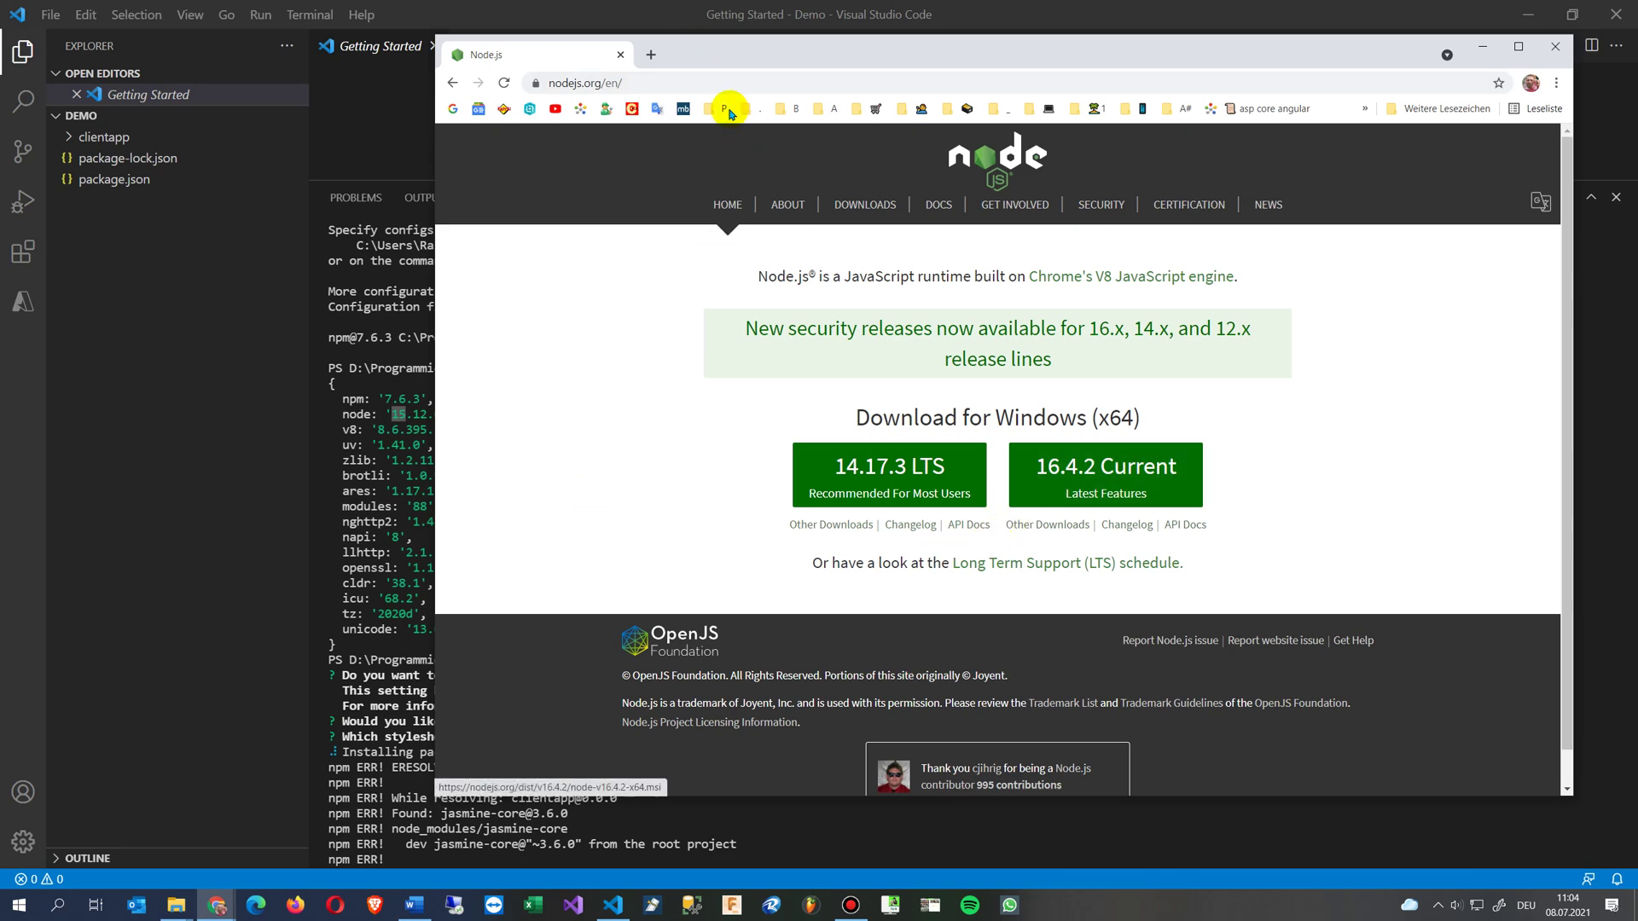
# Move Chrome aside, select the ERESOLVE error in the VS Code terminal, and return to the Node.js page.
pyautogui.moveTo(676, 51); pyautogui.dragTo(1056, 52)
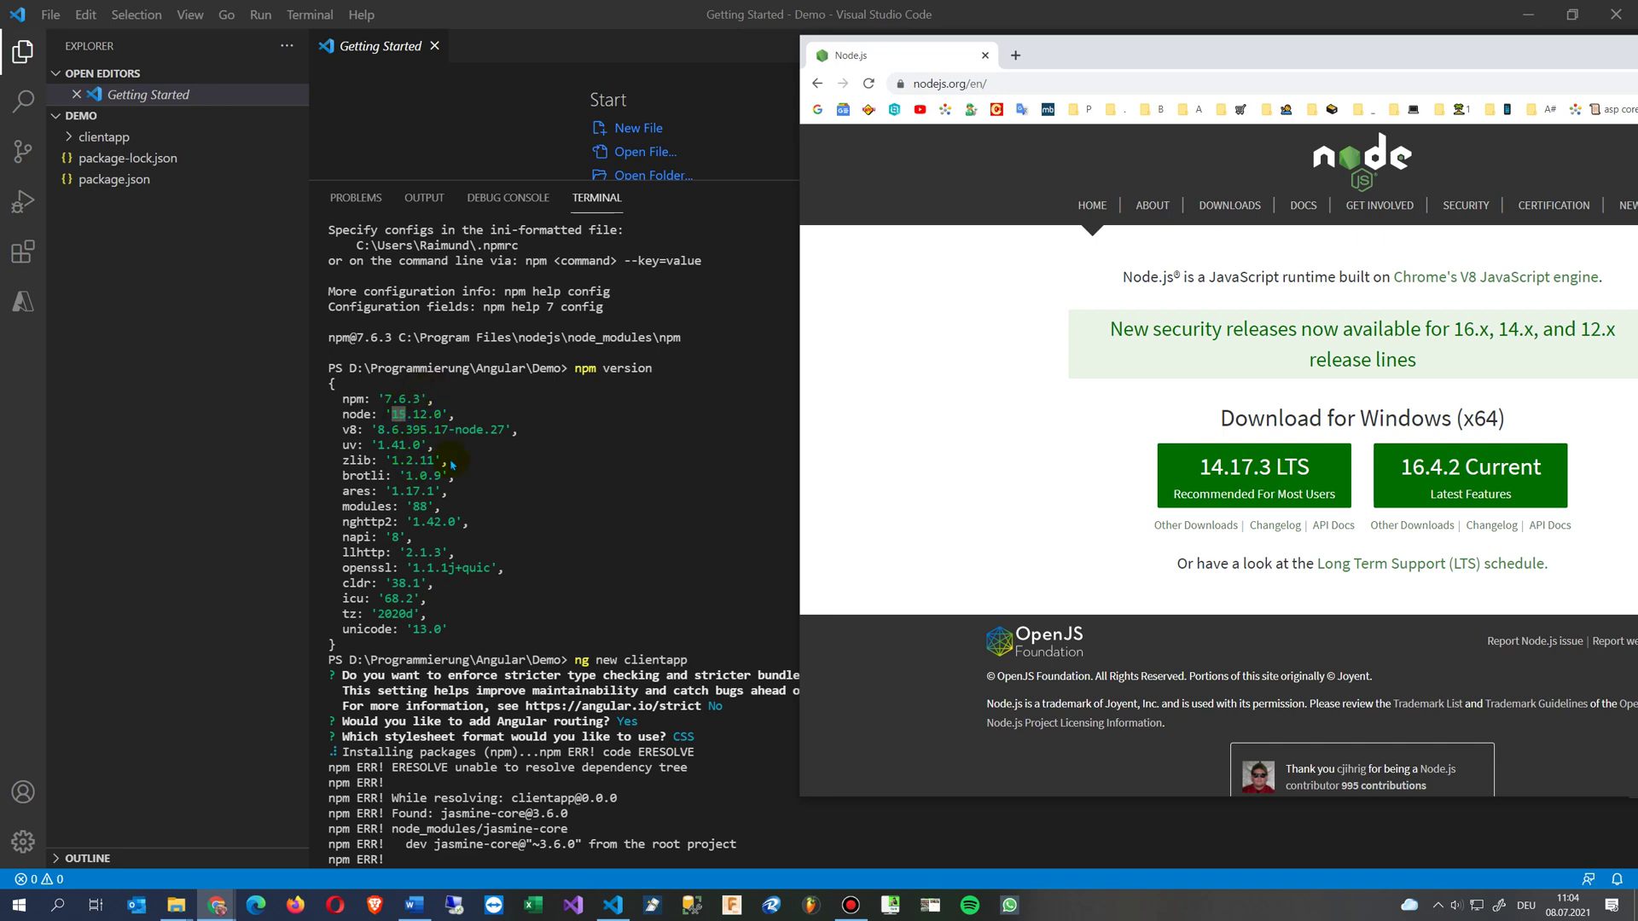
pyautogui.scroll(-5, 487, 737)
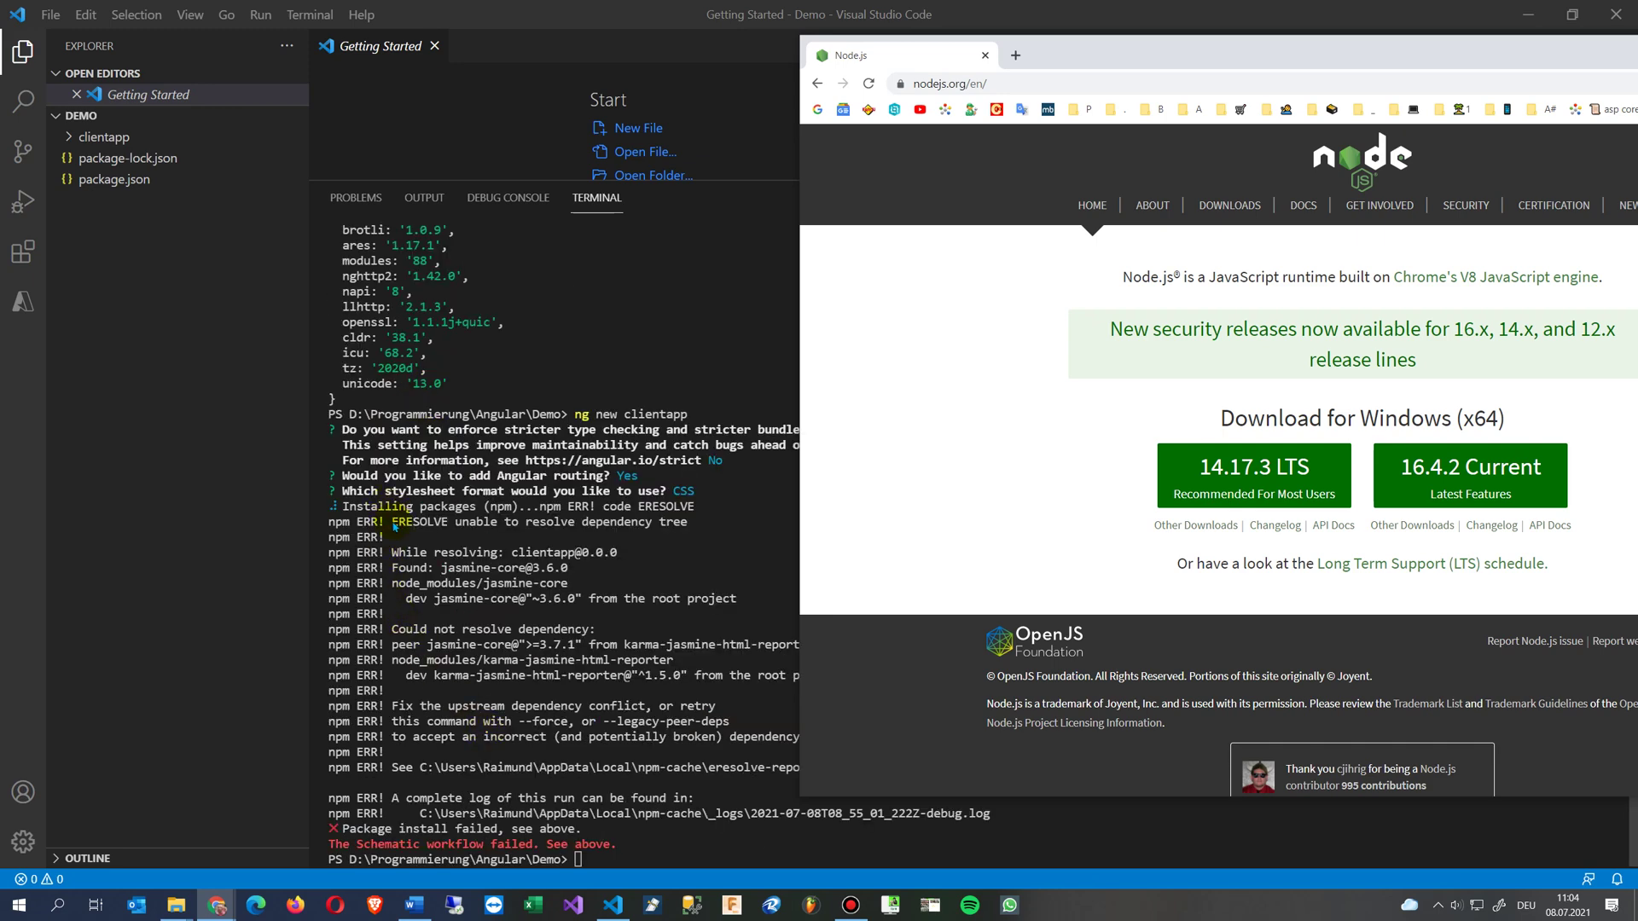
pyautogui.moveTo(393, 523); pyautogui.dragTo(606, 534)
pyautogui.hotkey('alt', 'Tab')
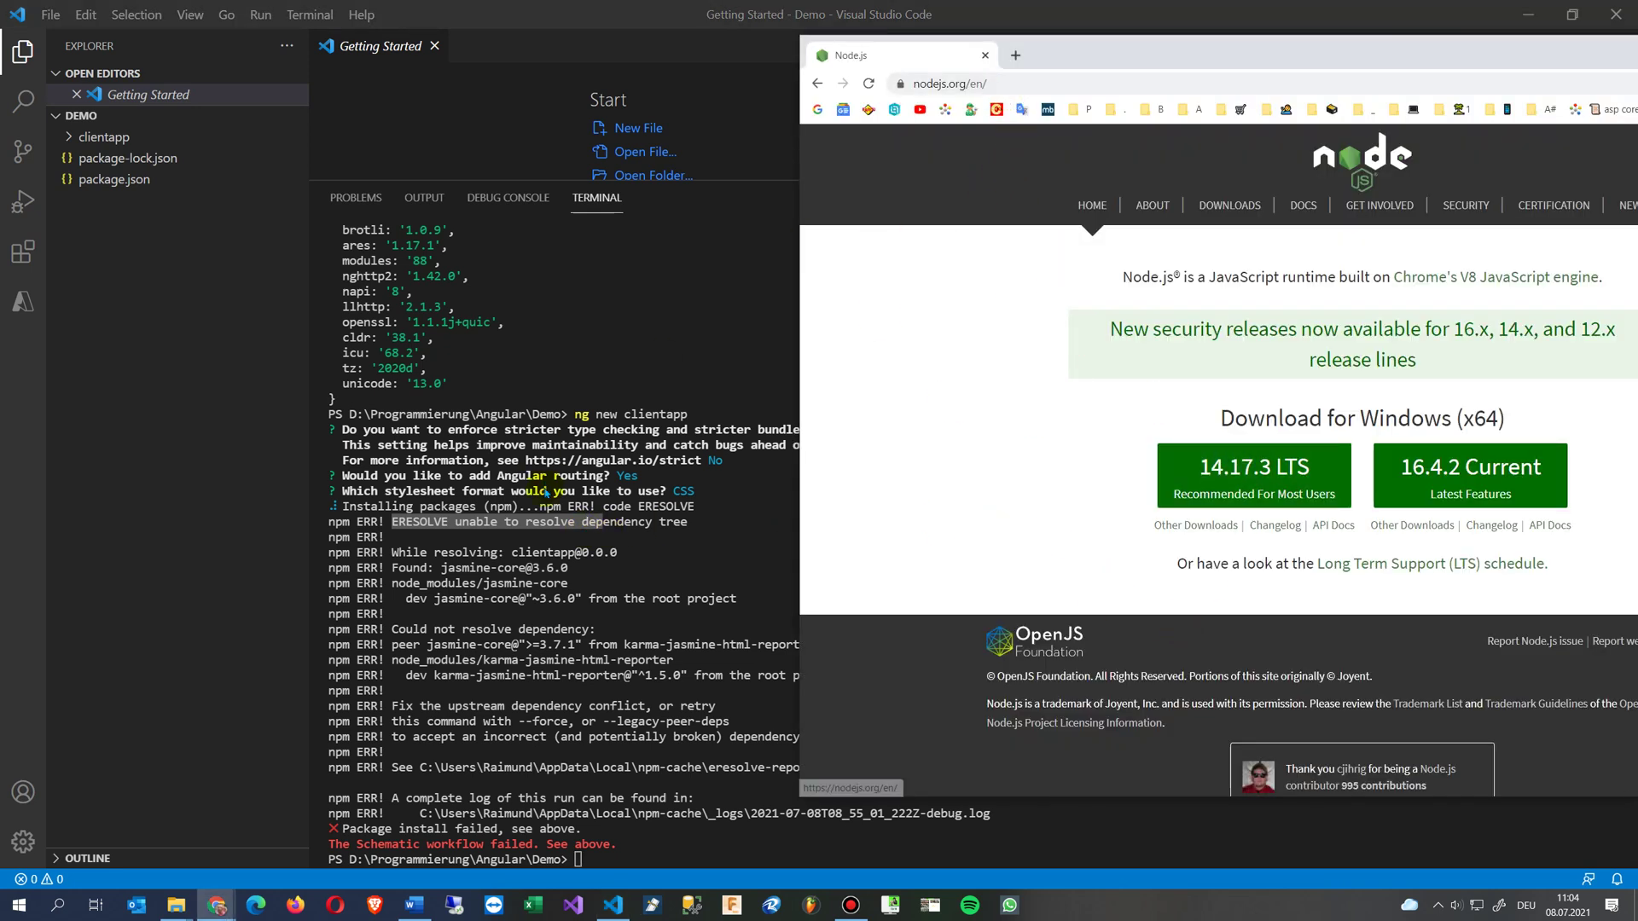
pyautogui.scroll(5, 429, 384)
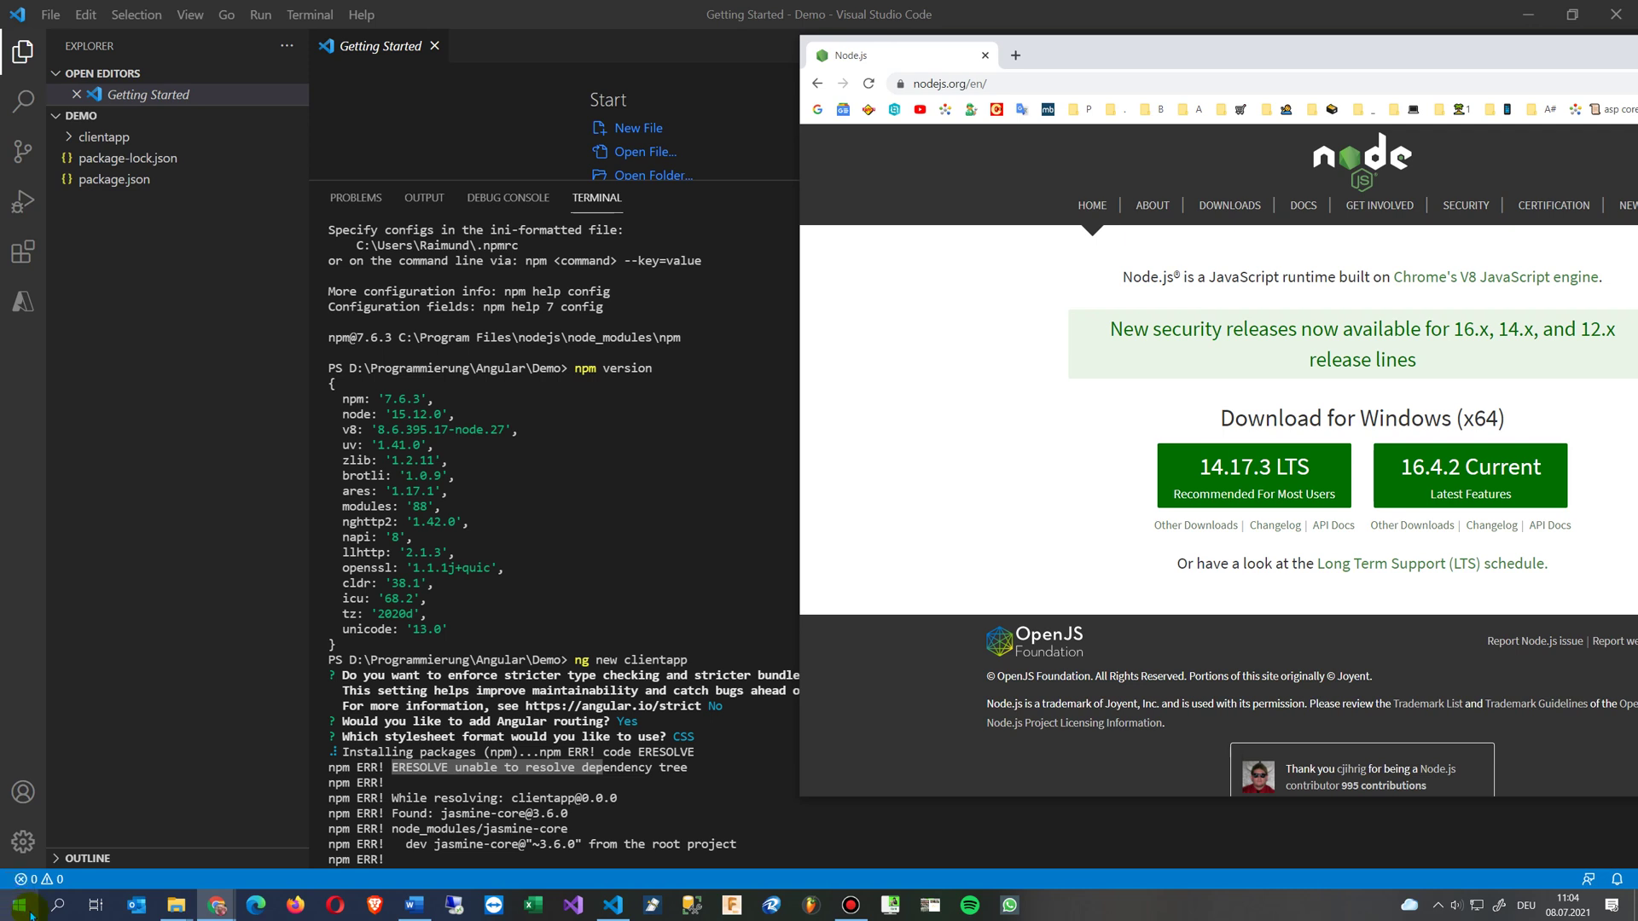
# Search Windows for 'pro' and open the Add or remove programs settings page.
pyautogui.click(56, 906)
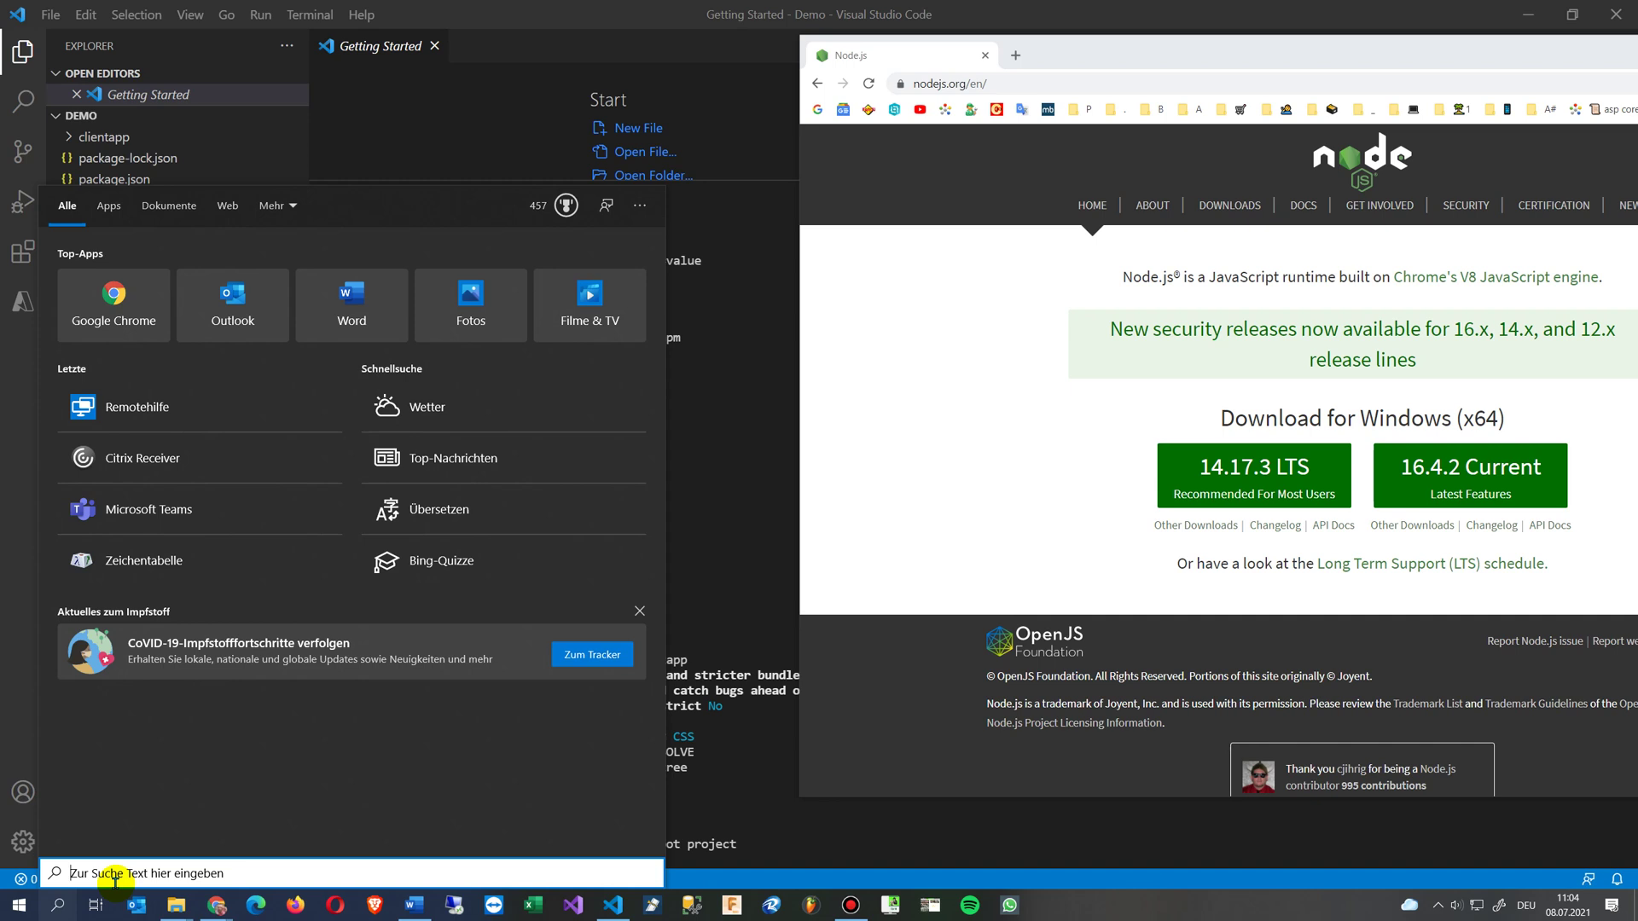
pyautogui.write('pro')
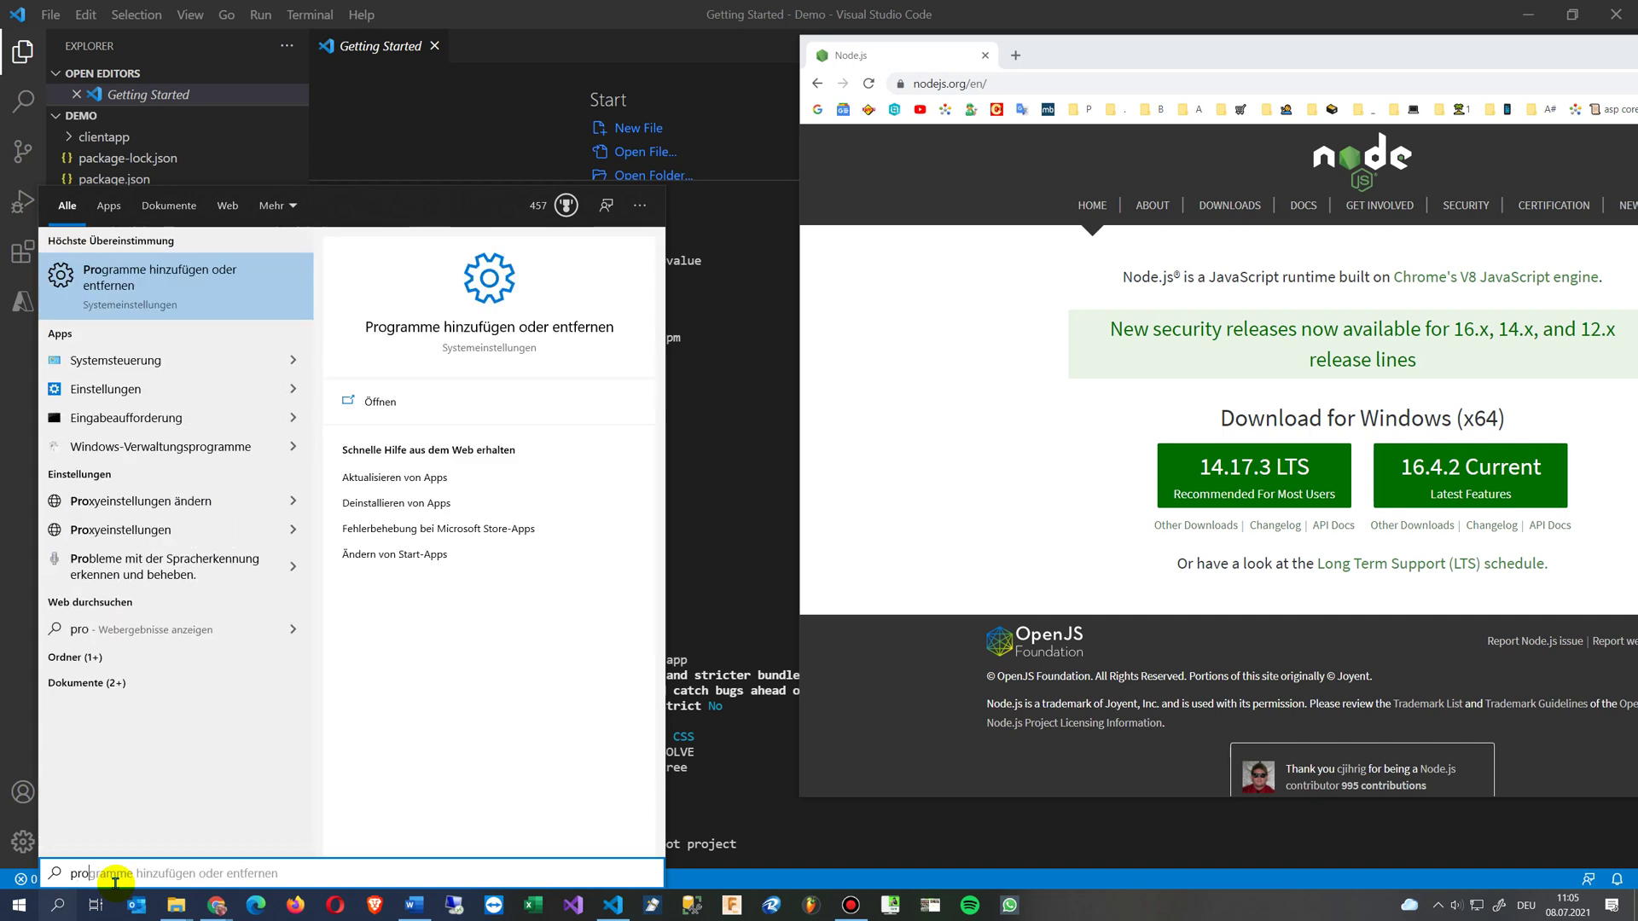
pyautogui.click(158, 273)
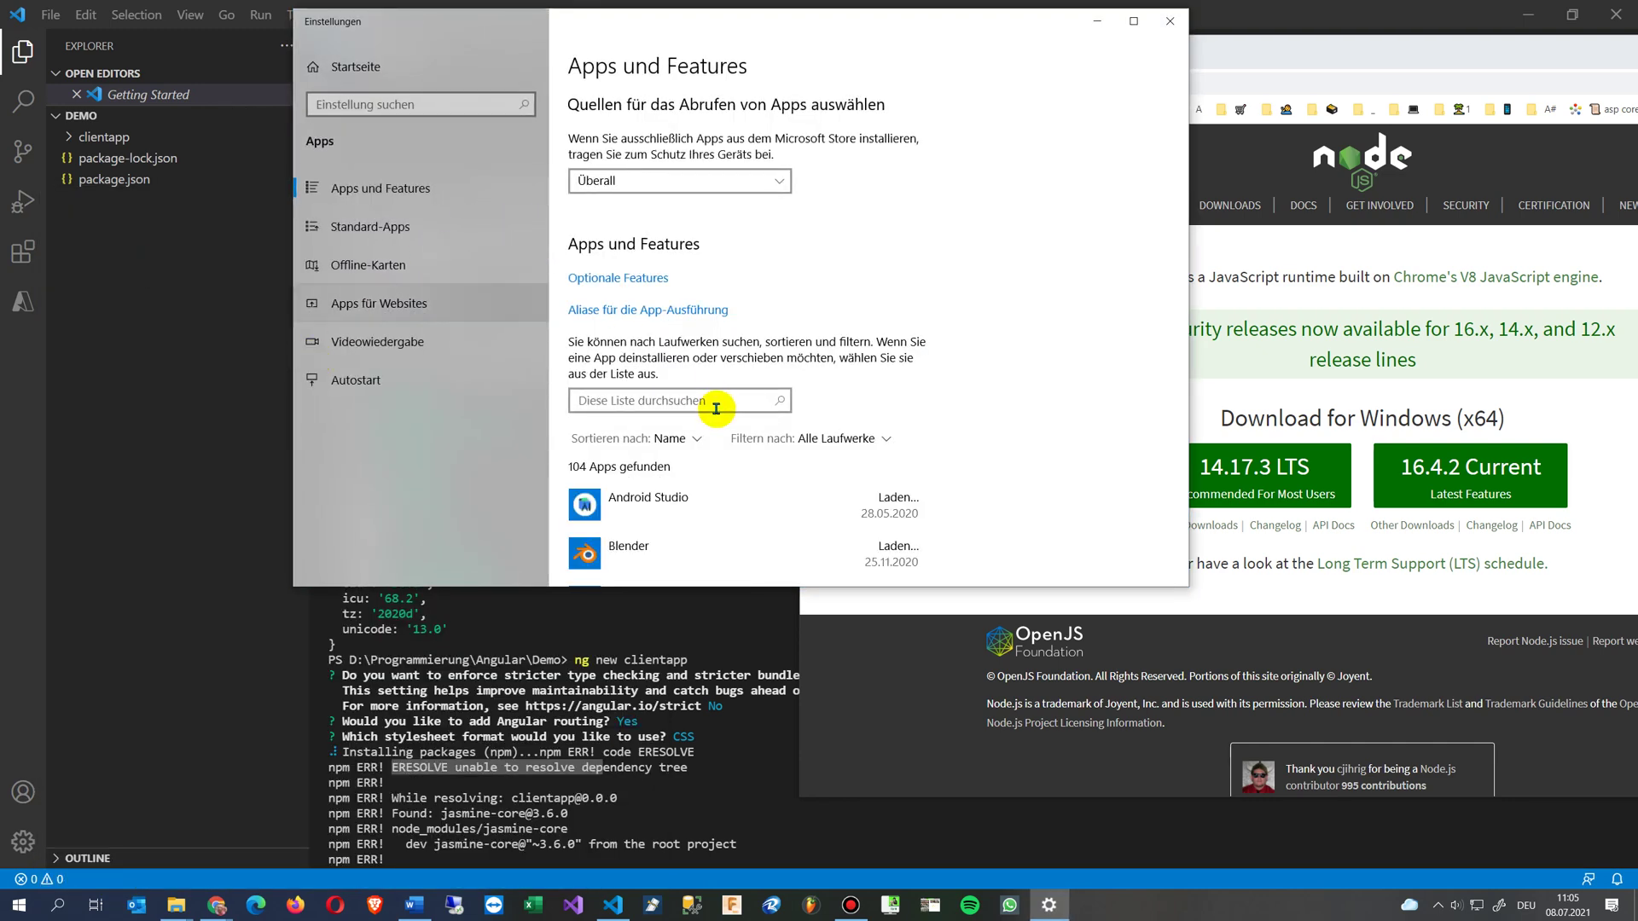
# Filter the installed apps by 'node' and expand the Node.js 15.12.0 entry.
pyautogui.click(697, 401)
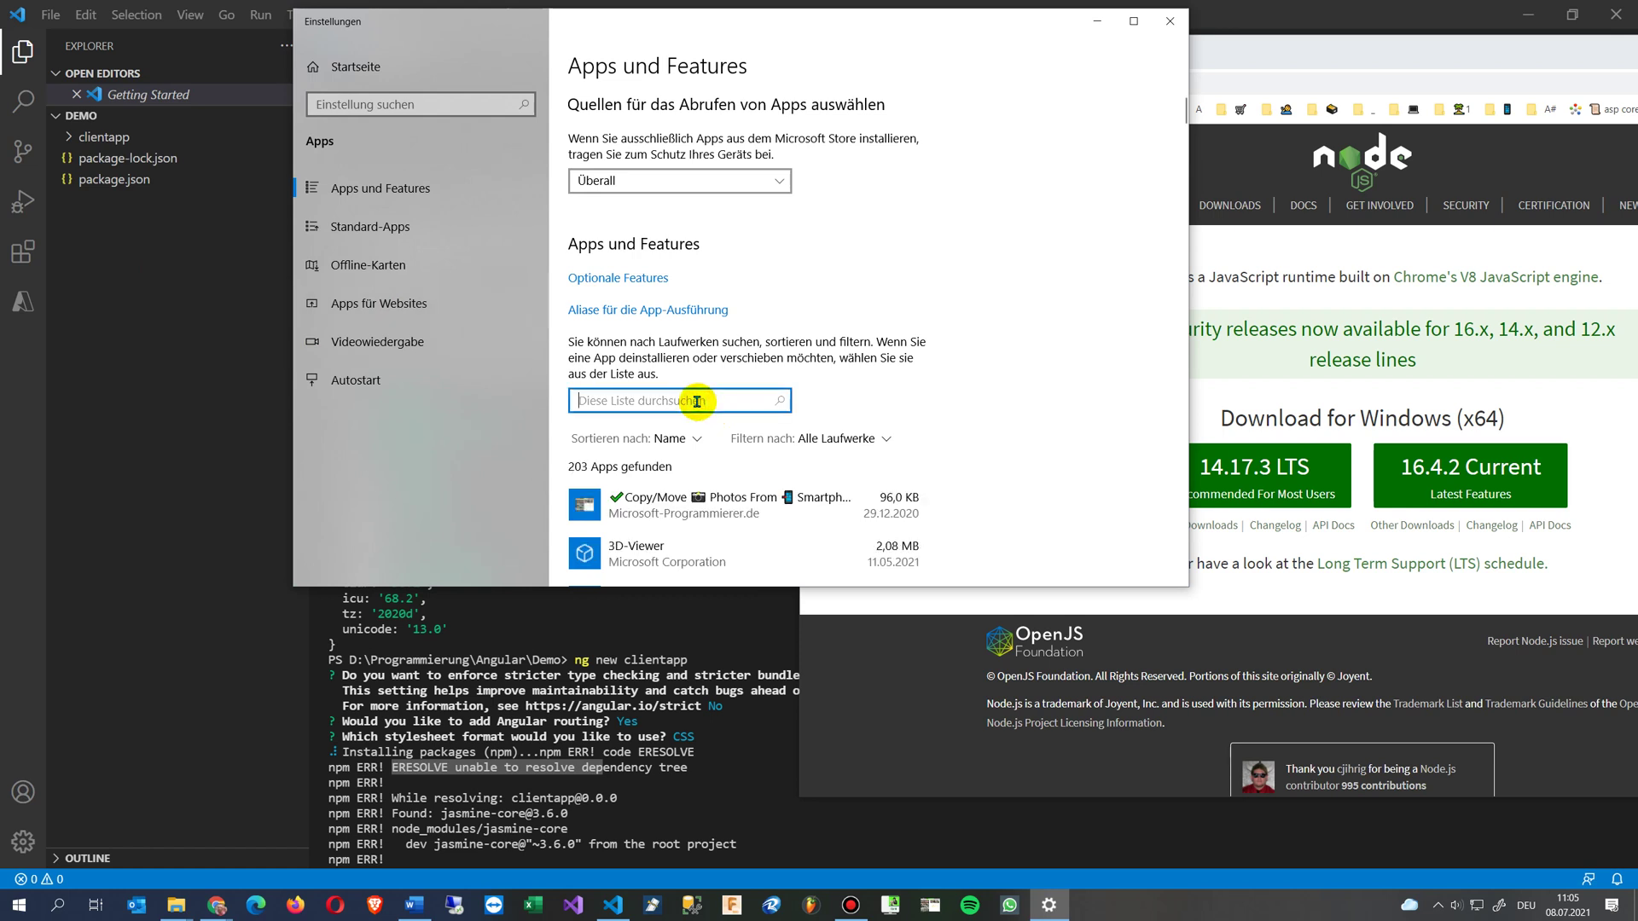
pyautogui.write('node')
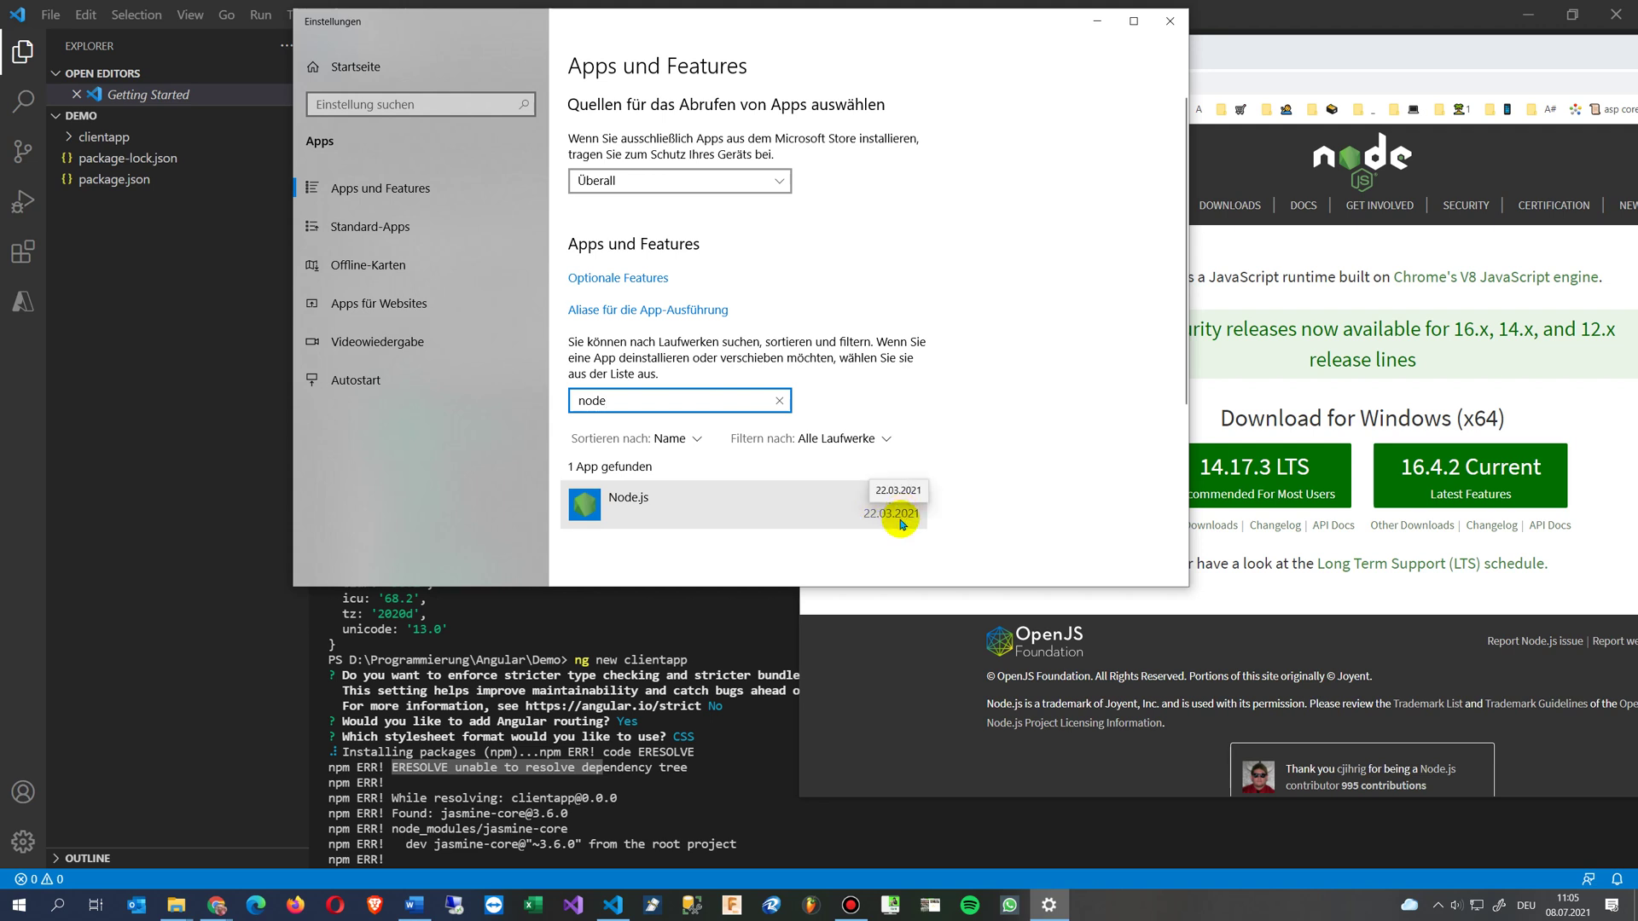
pyautogui.click(896, 520)
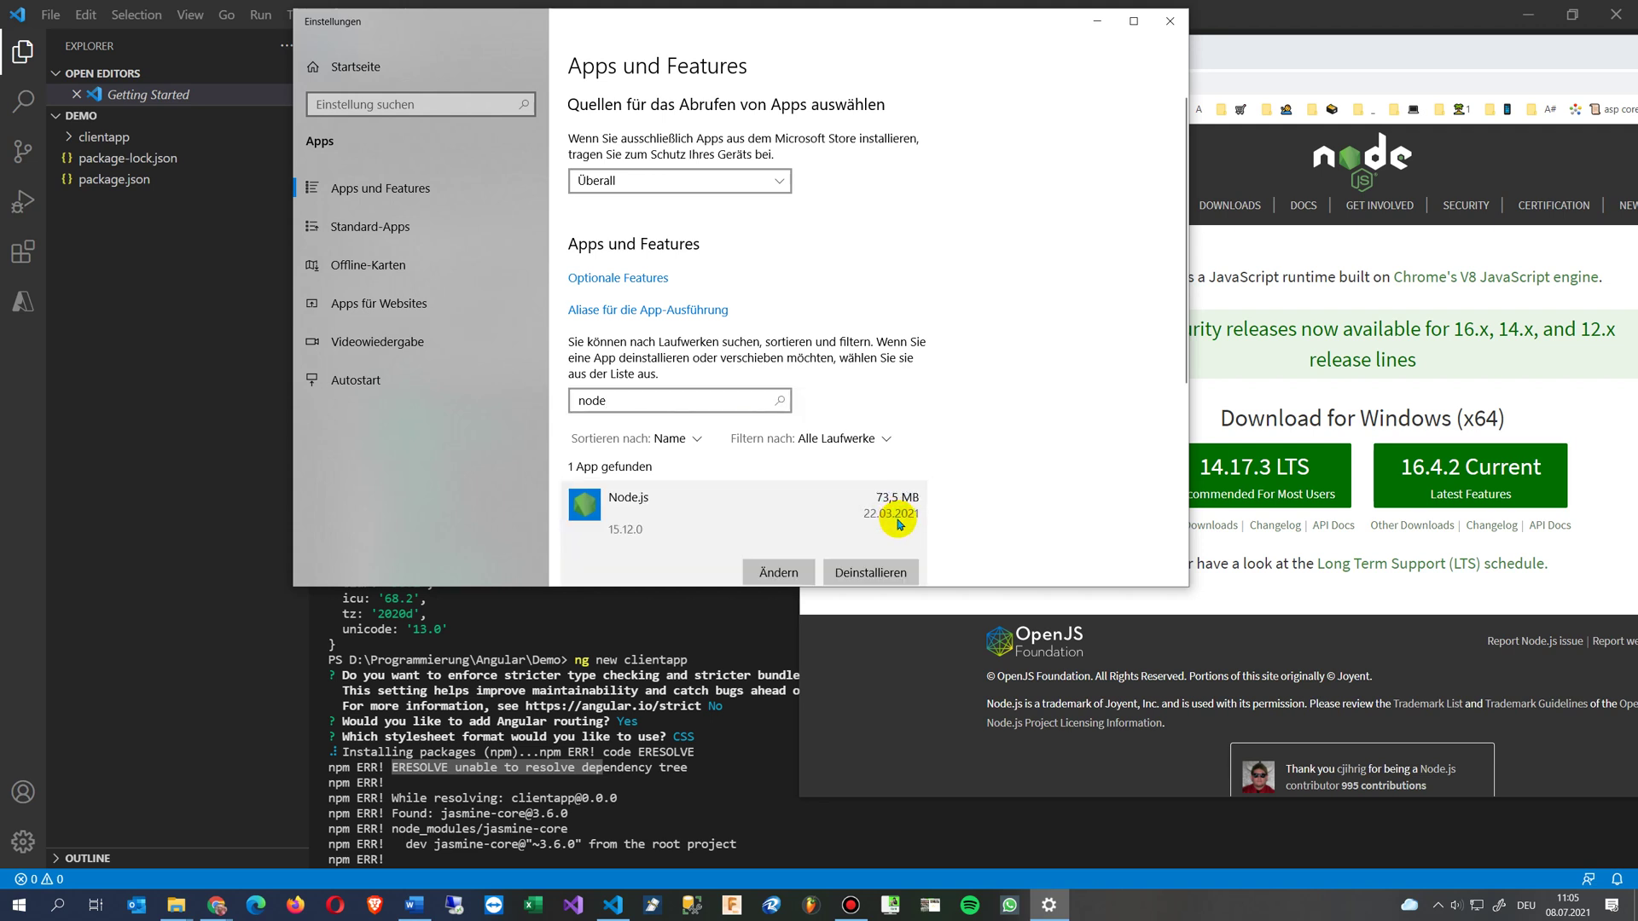
pyautogui.scroll(-2, 907, 512)
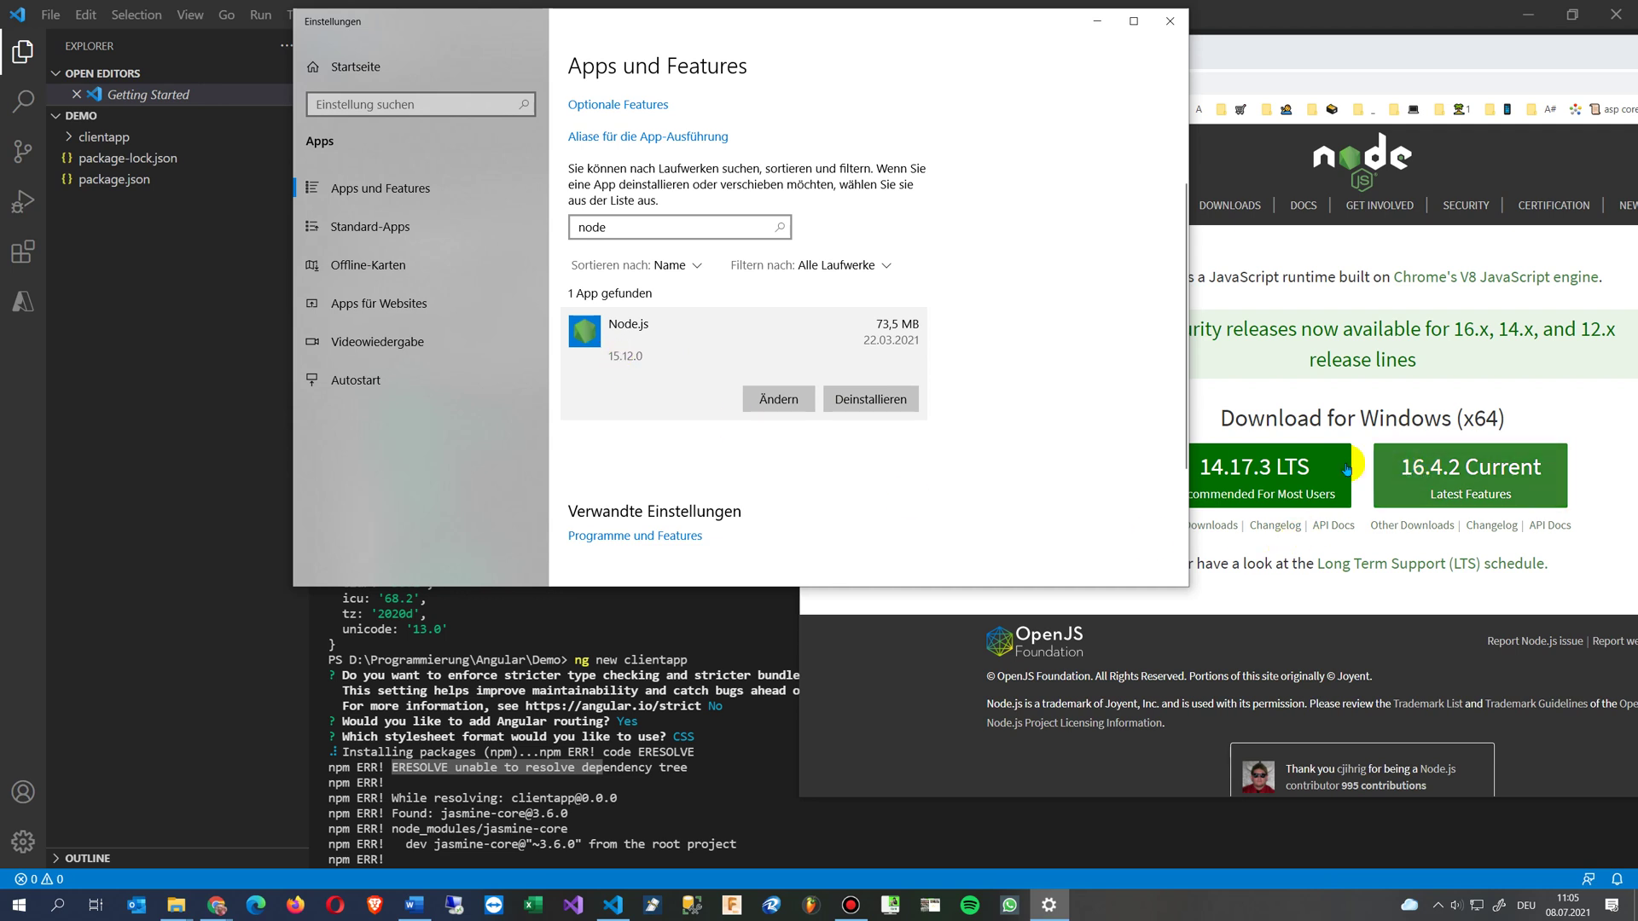
# Uninstall Node.js and confirm the removal, then move Settings aside and minimize VS Code.
pyautogui.click(879, 403)
pyautogui.click(917, 358)
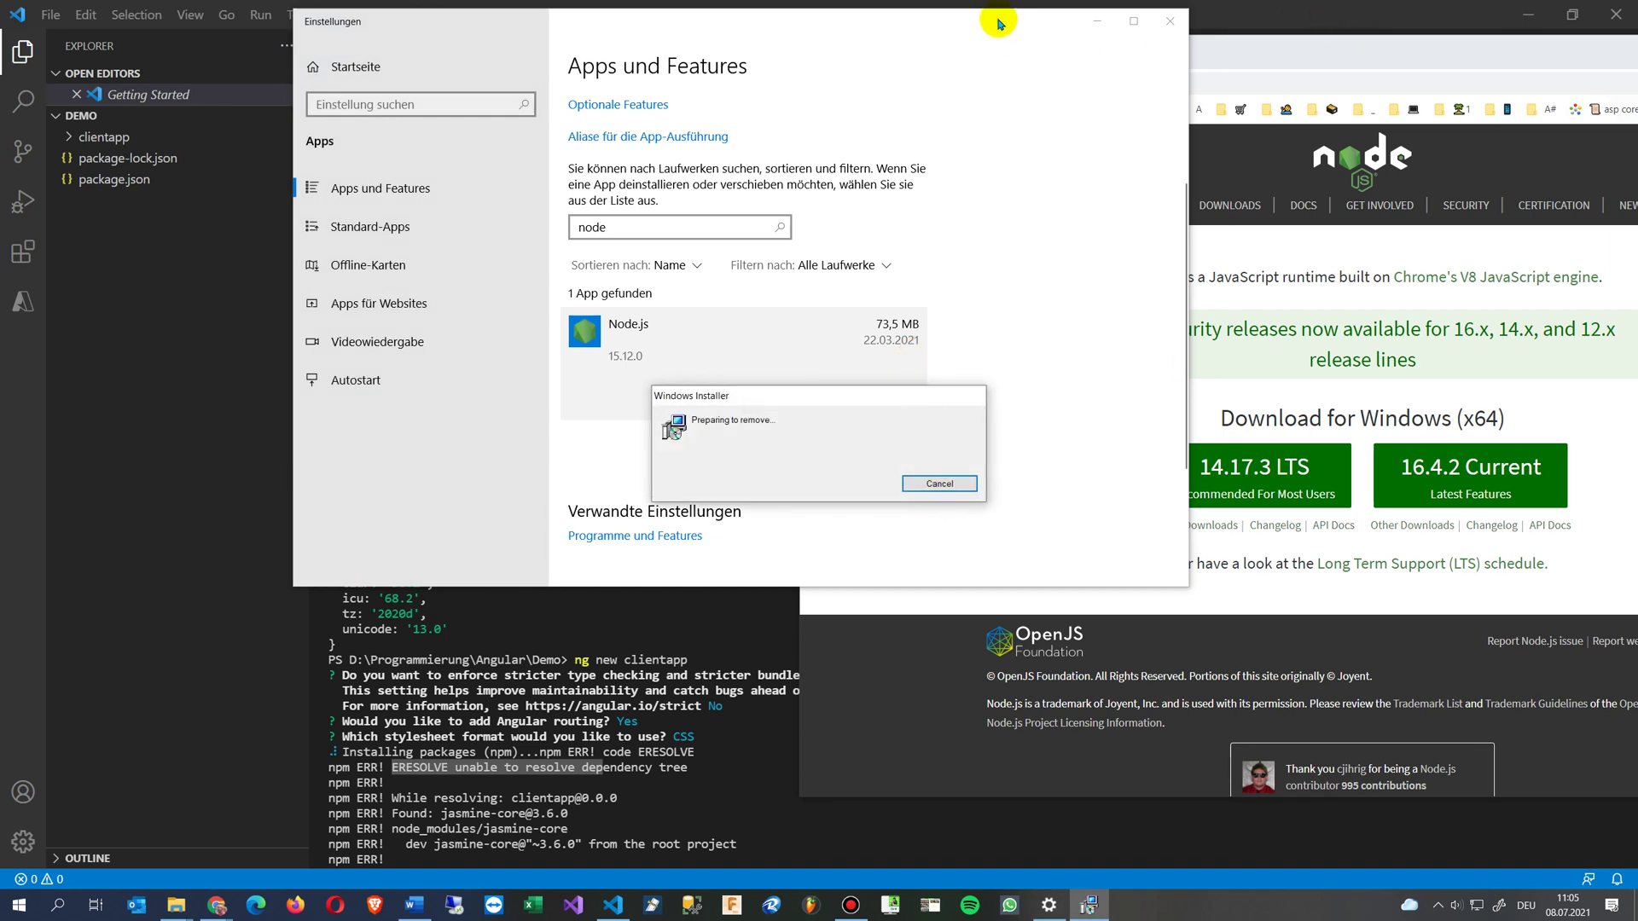
pyautogui.moveTo(996, 23); pyautogui.dragTo(679, 159)
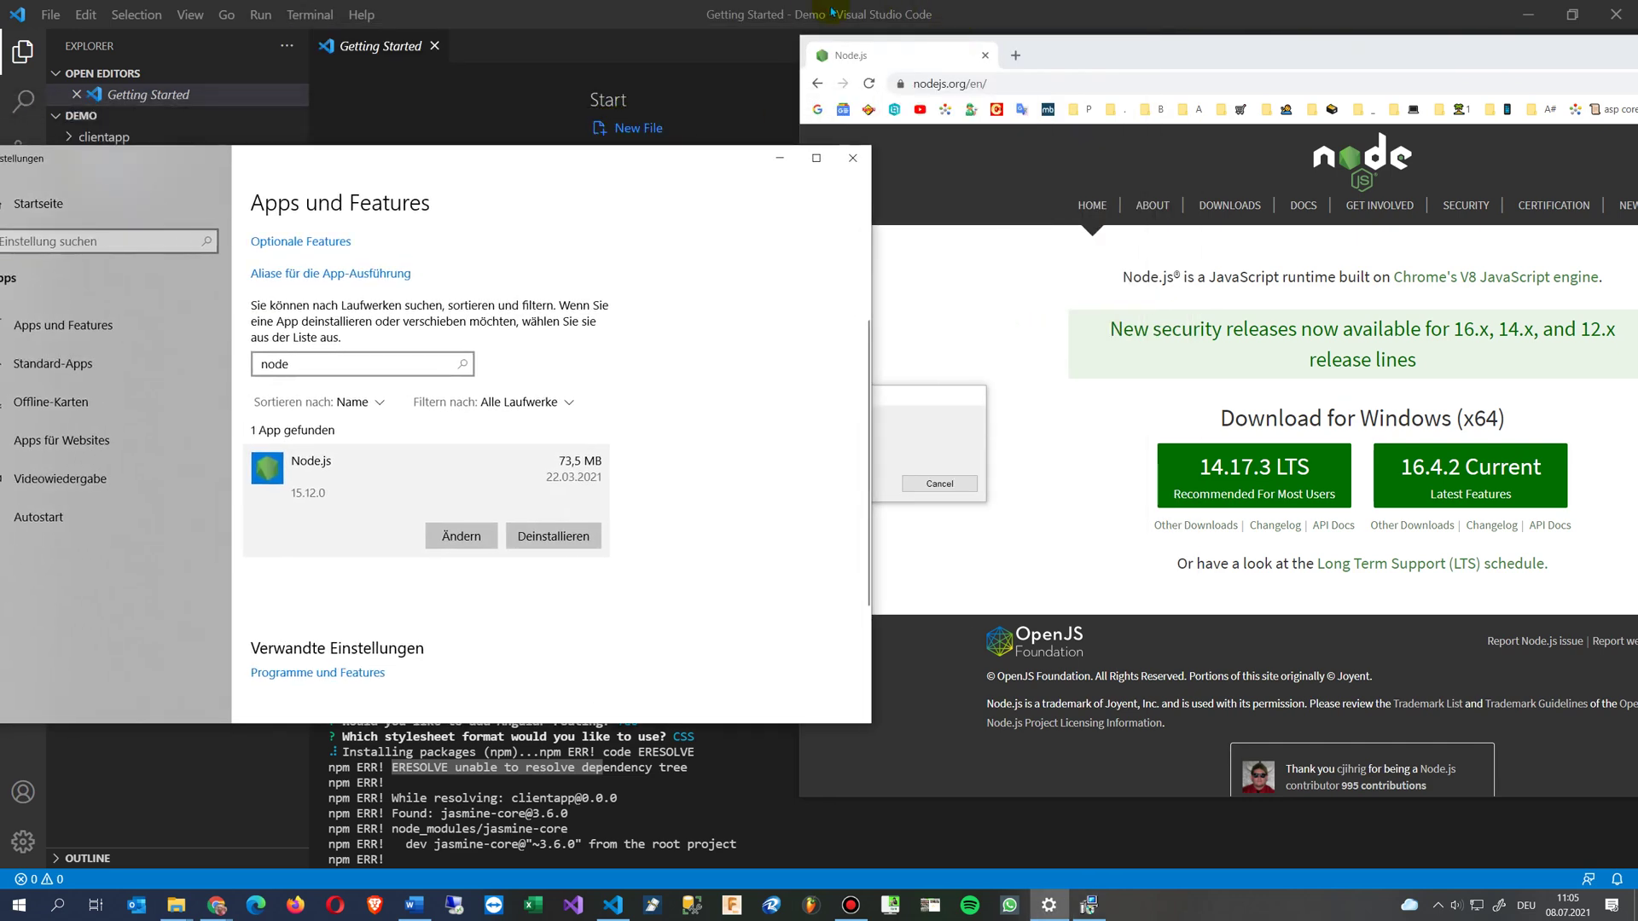
pyautogui.click(1528, 15)
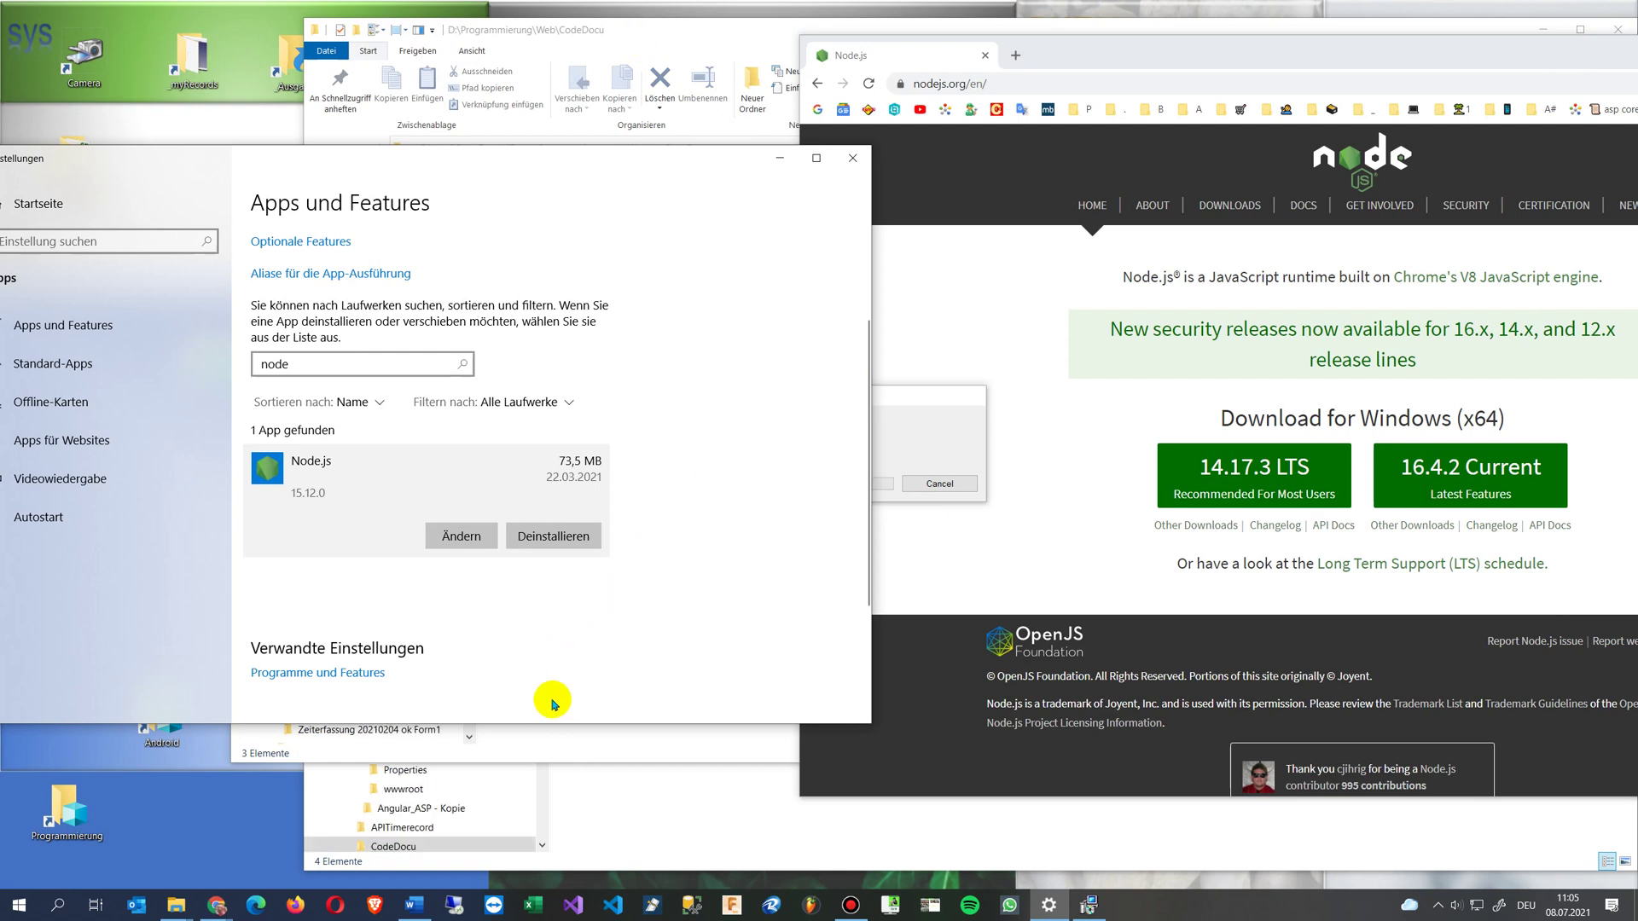
pyautogui.moveTo(1052, 912)
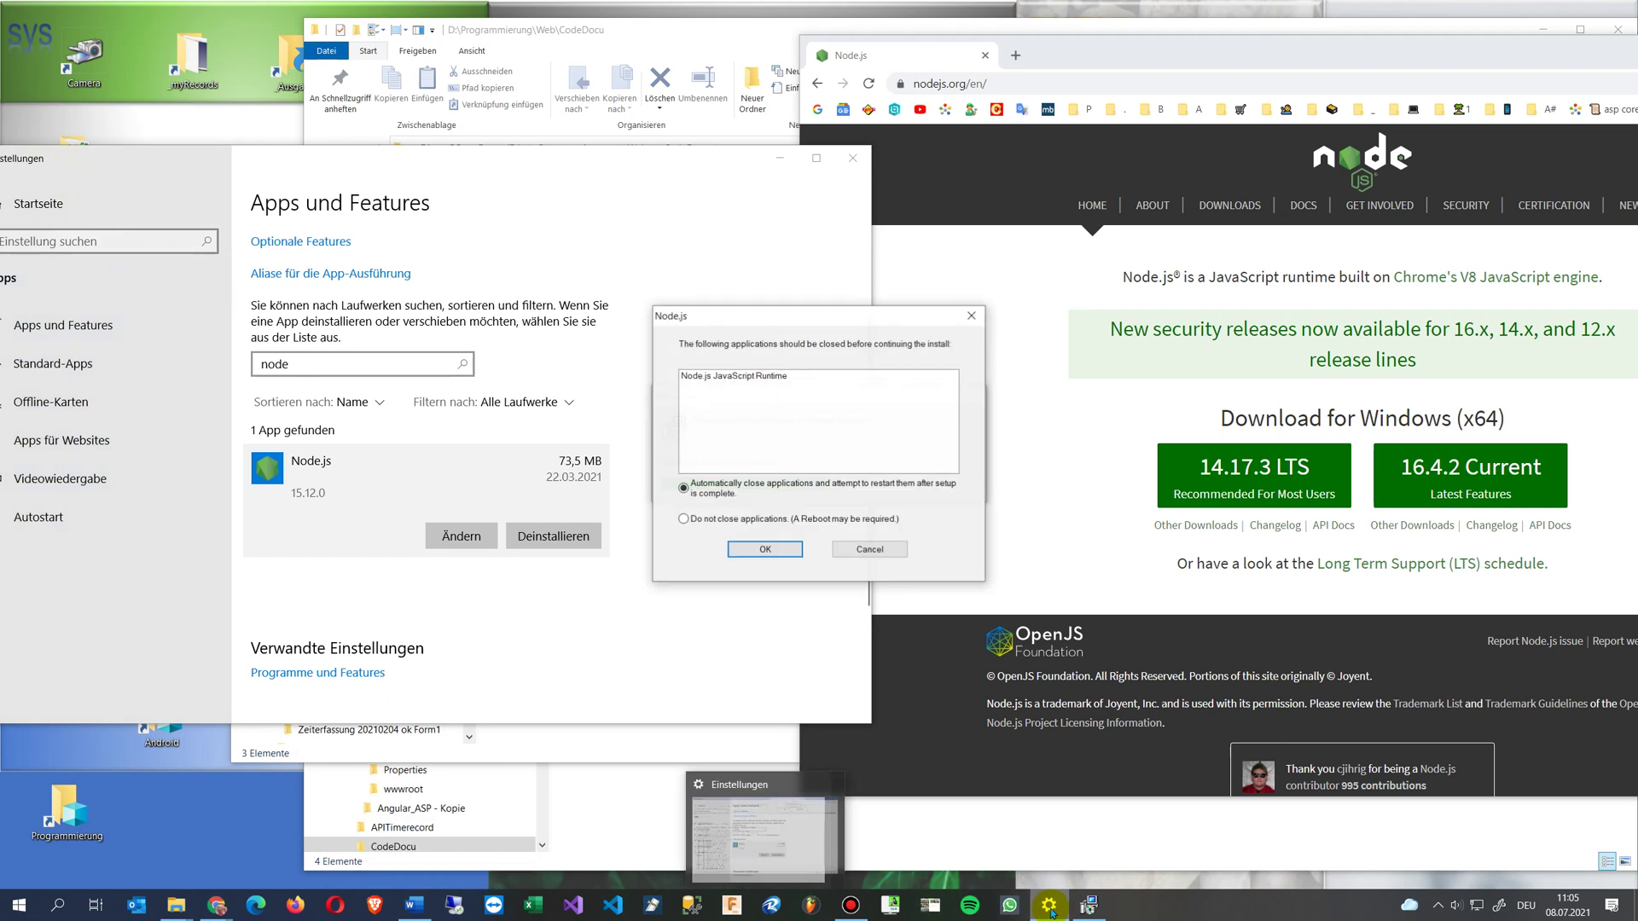
# Let setup close Node.js JavaScript Runtime and finish removing it, then bookmark the Node.js site.
pyautogui.click(761, 552)
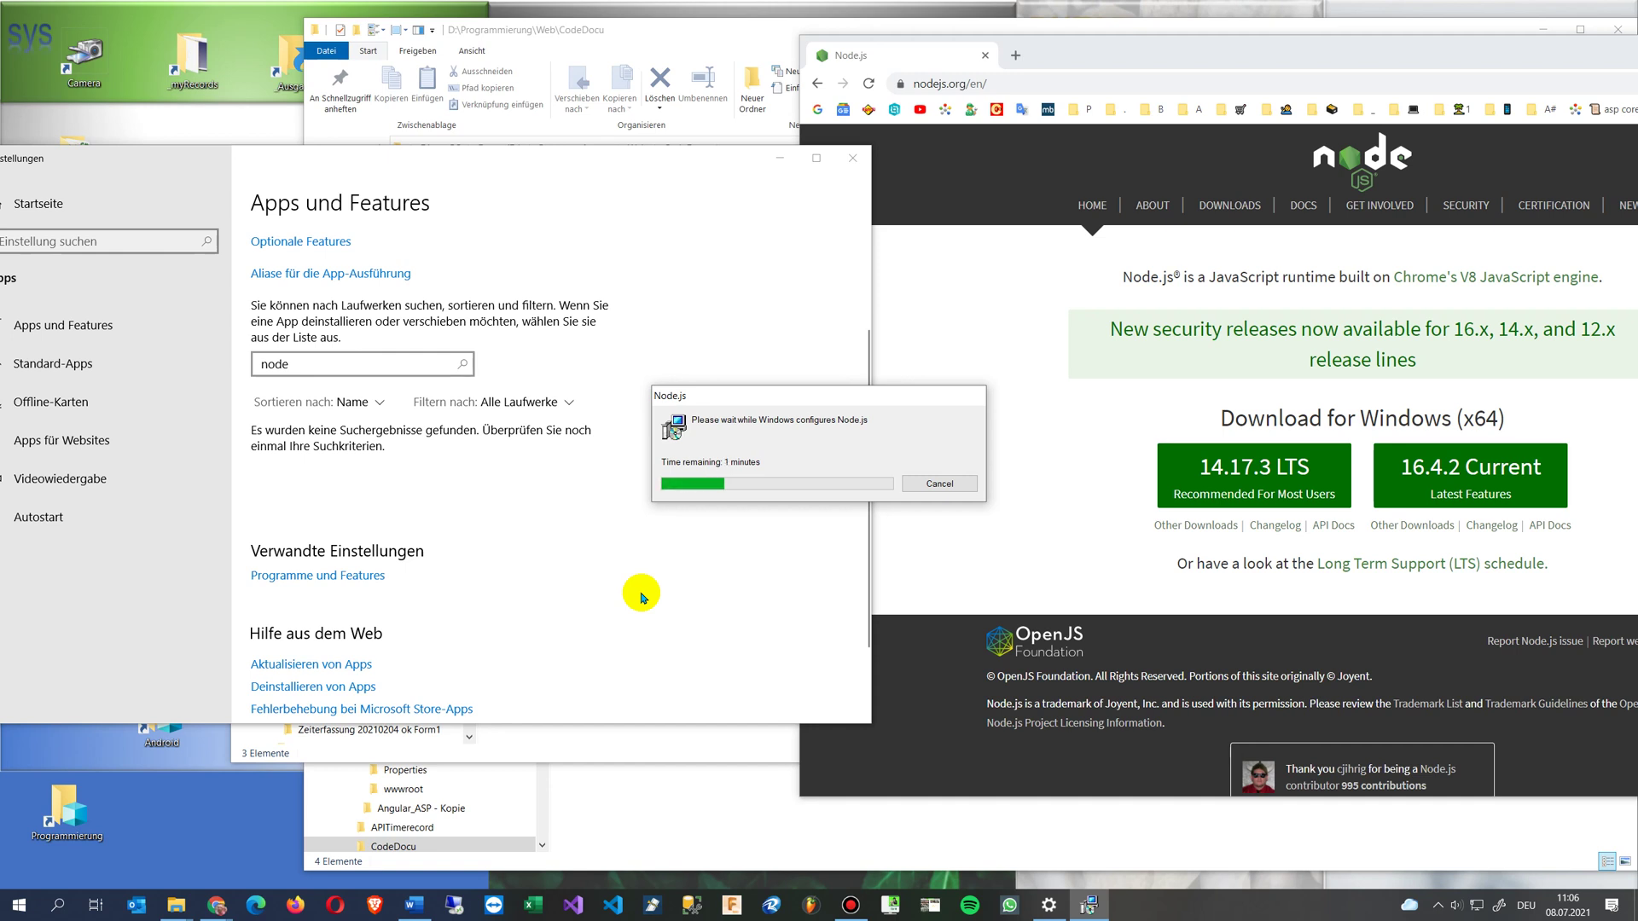
pyautogui.click(902, 85)
pyautogui.moveTo(902, 85)
pyautogui.mouseDown()
pyautogui.moveTo(1100, 120)
pyautogui.moveTo(830, 109)
pyautogui.mouseUp()
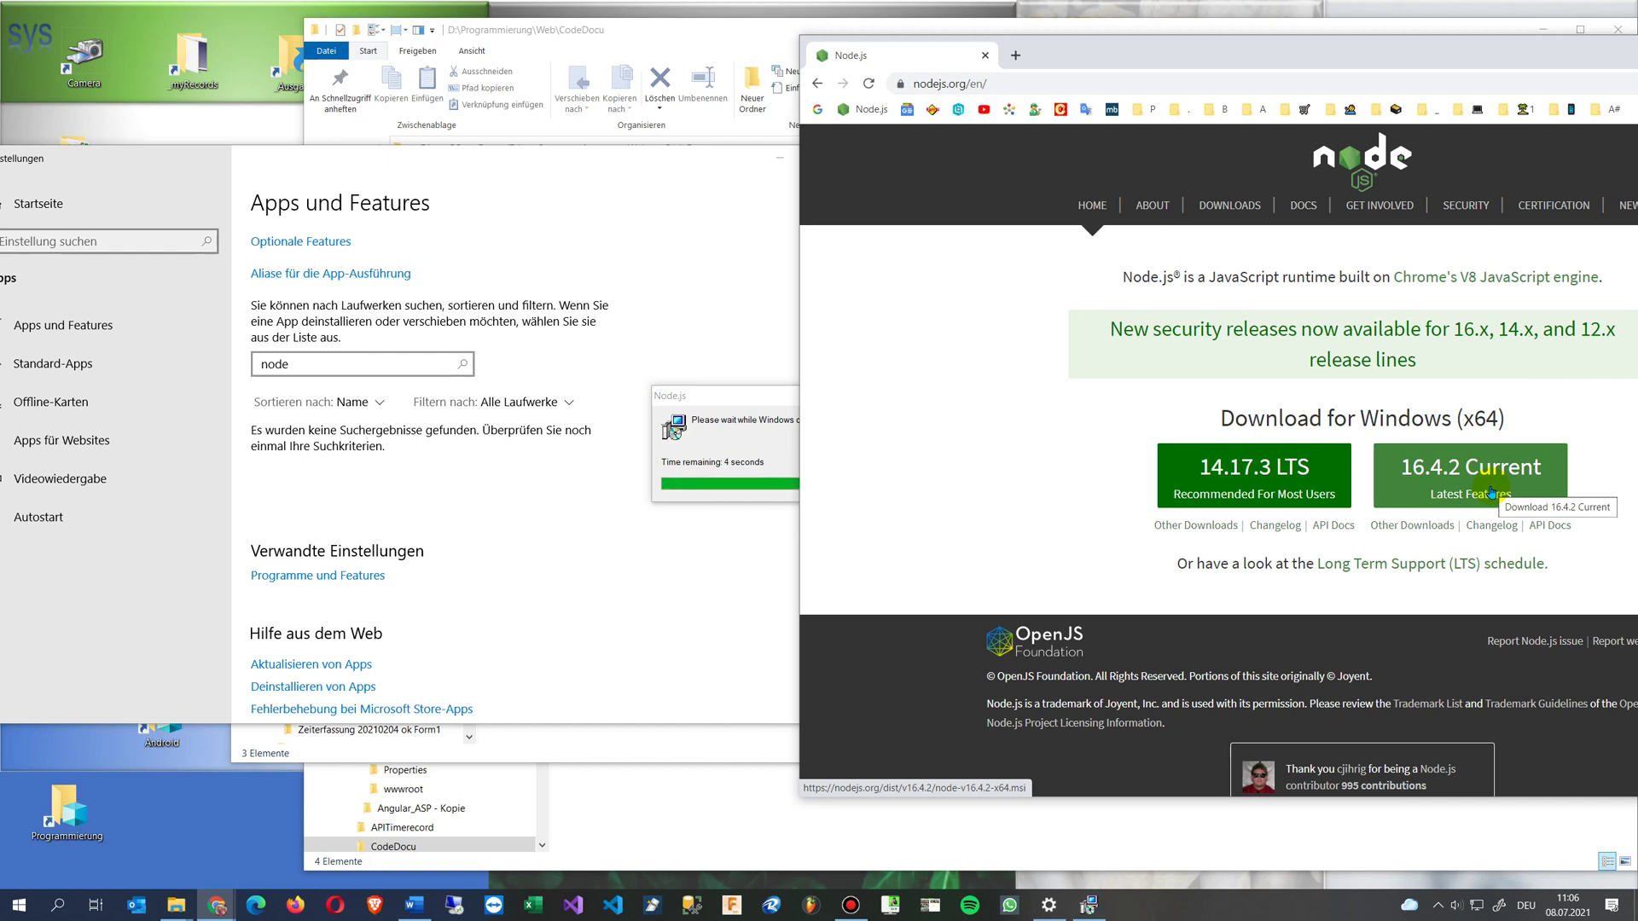
# Minimize Apps und Features, close the Angular Demo and CodeDocu folder windows, then restore Settings.
pyautogui.click(657, 168)
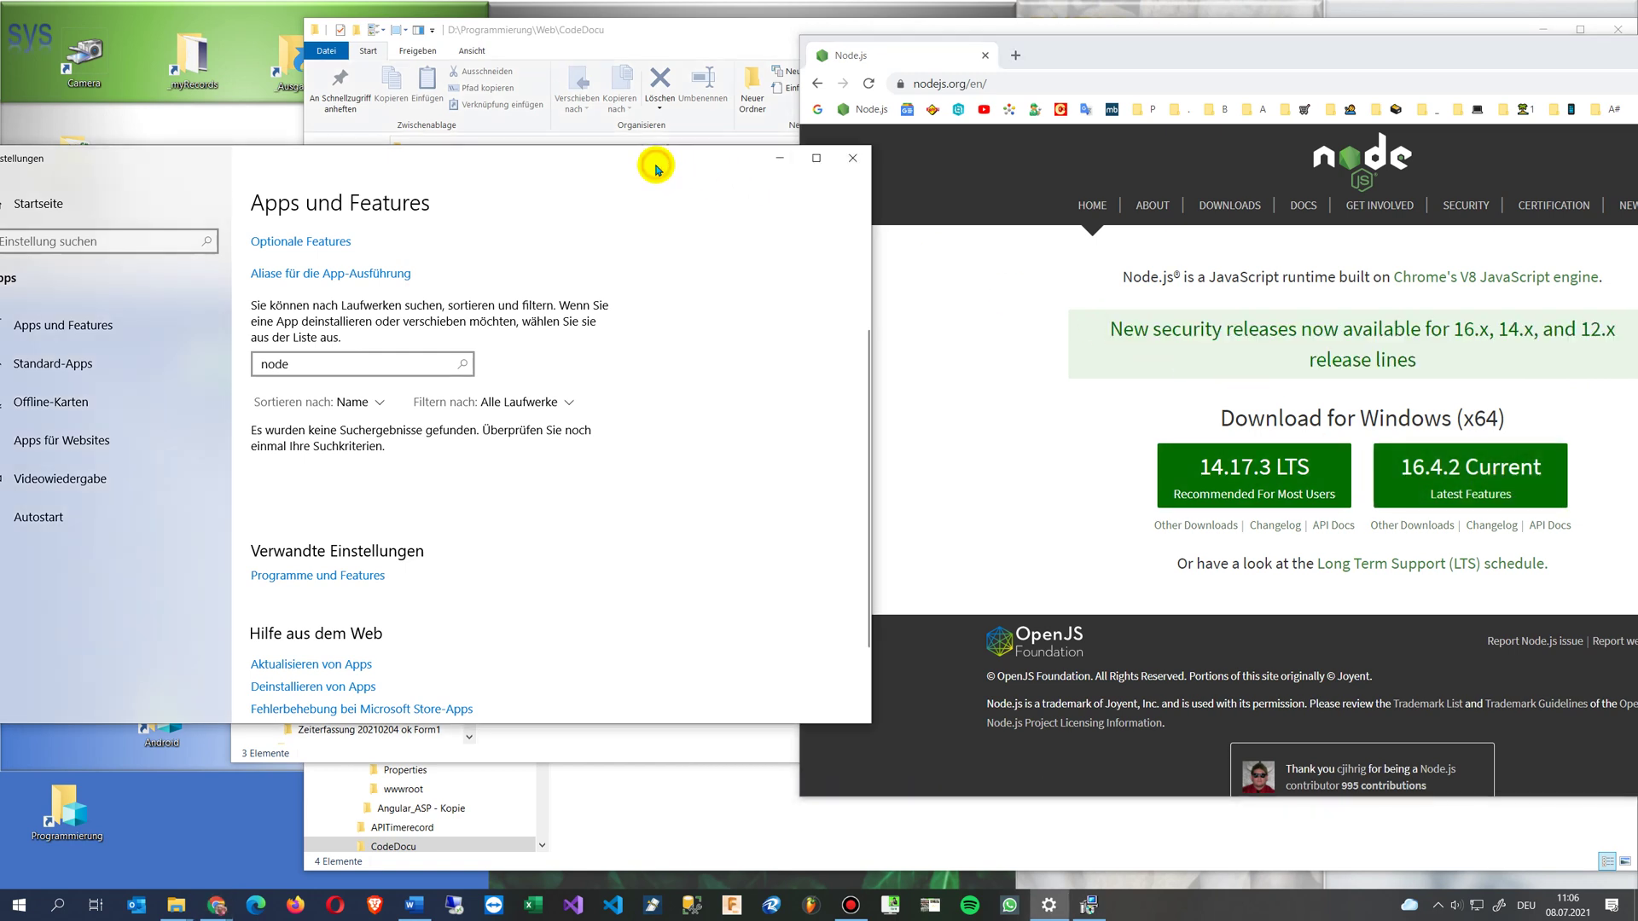
pyautogui.click(779, 158)
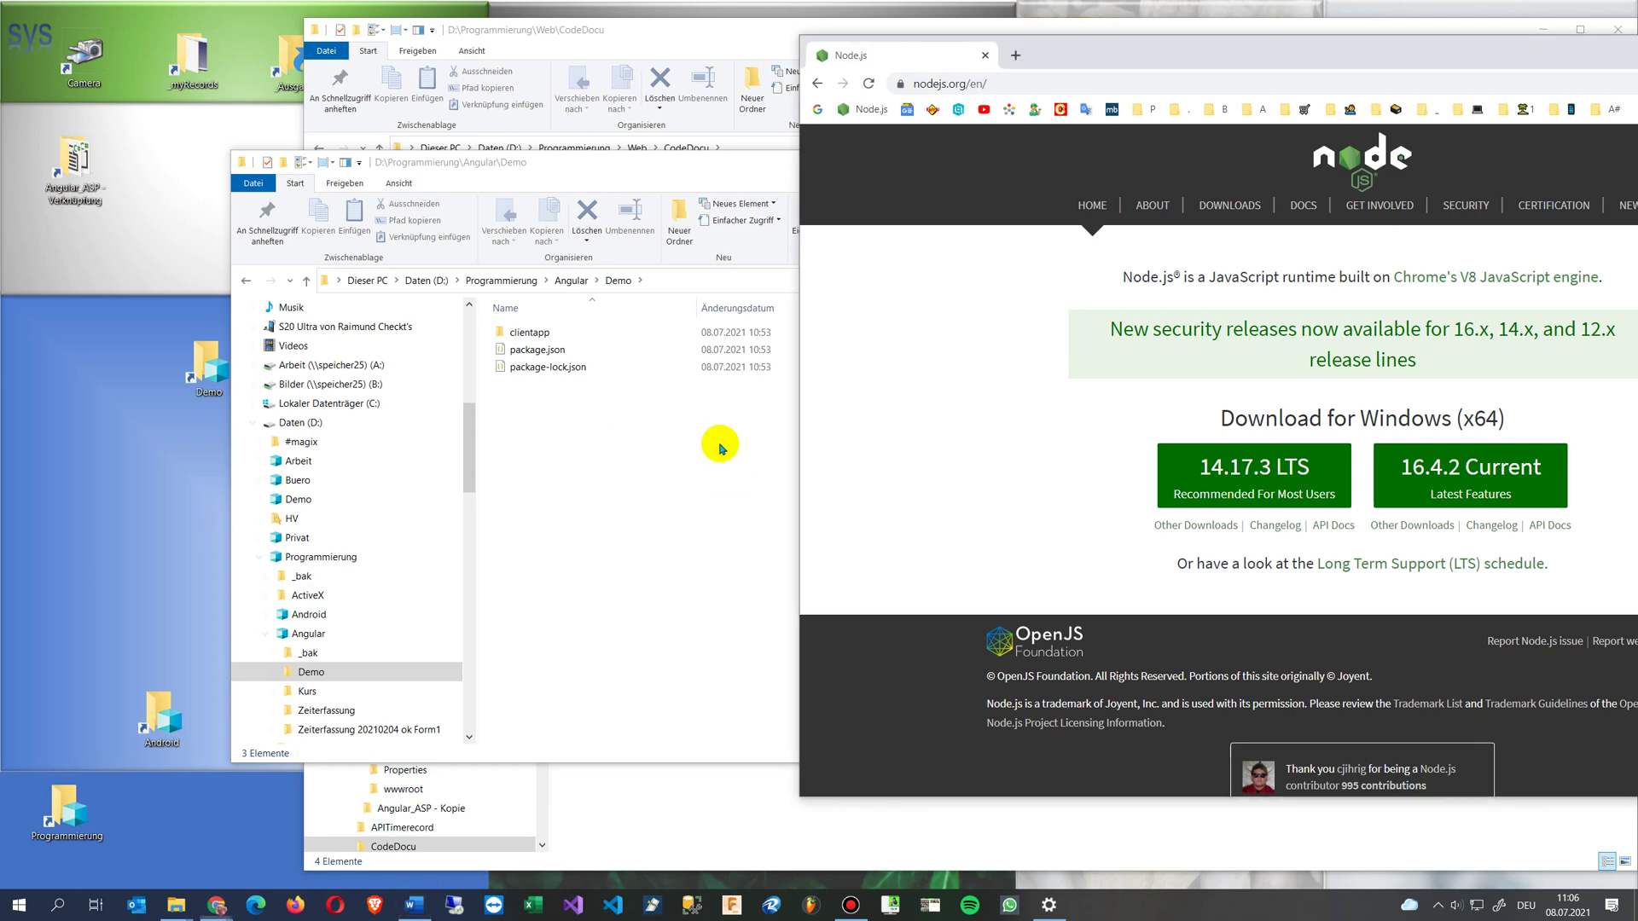
pyautogui.moveTo(596, 163); pyautogui.dragTo(409, 160)
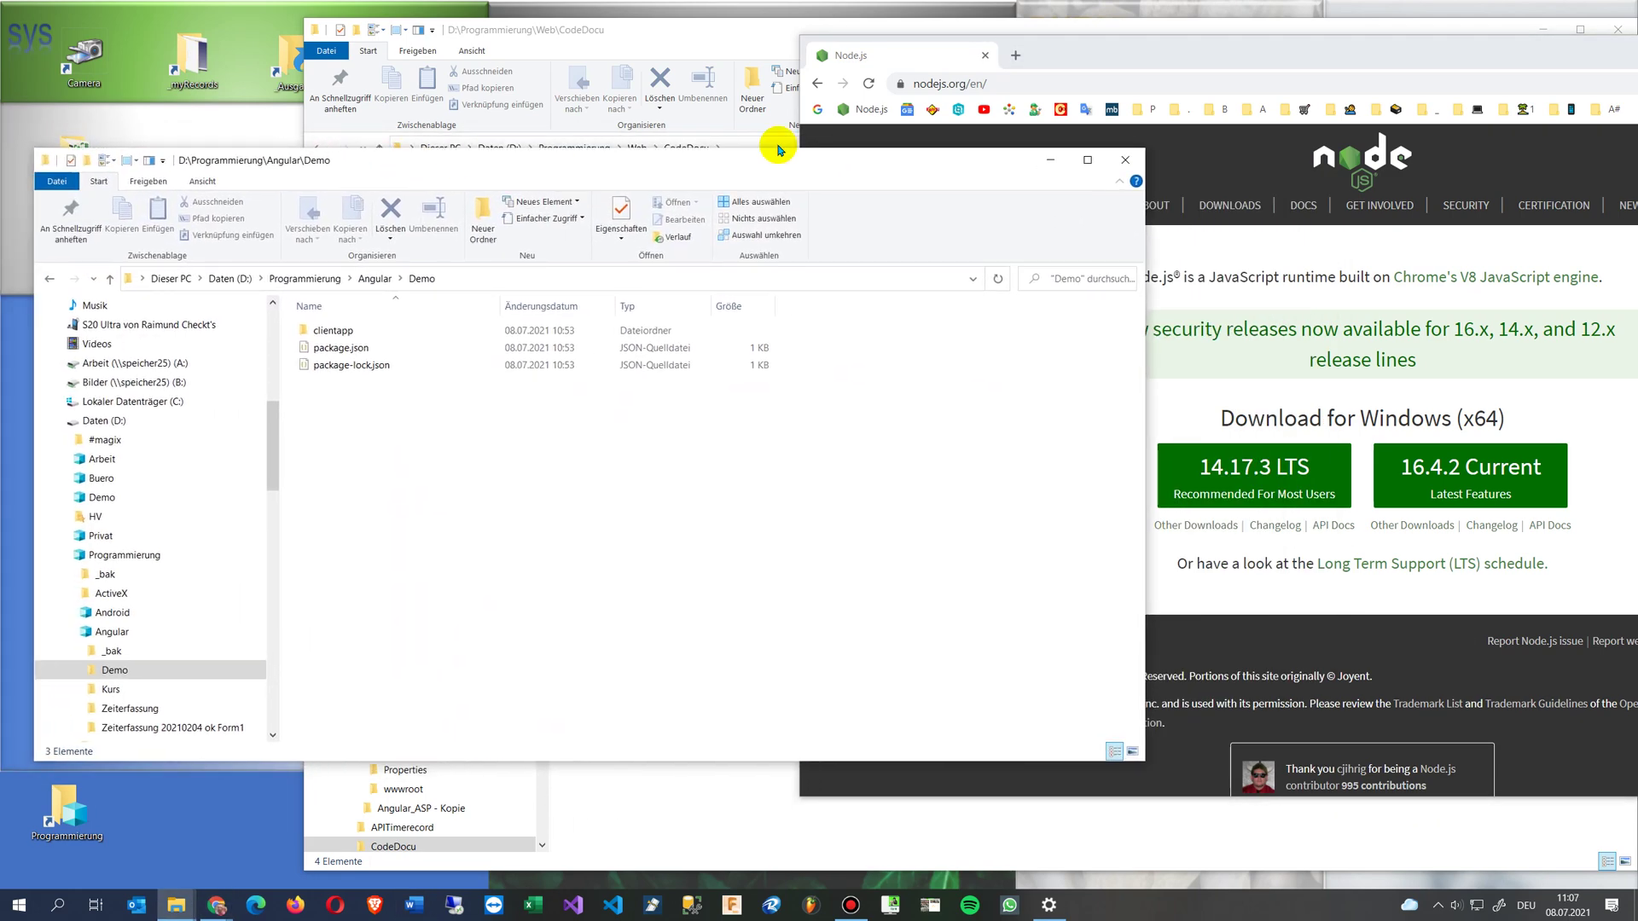
pyautogui.click(1123, 166)
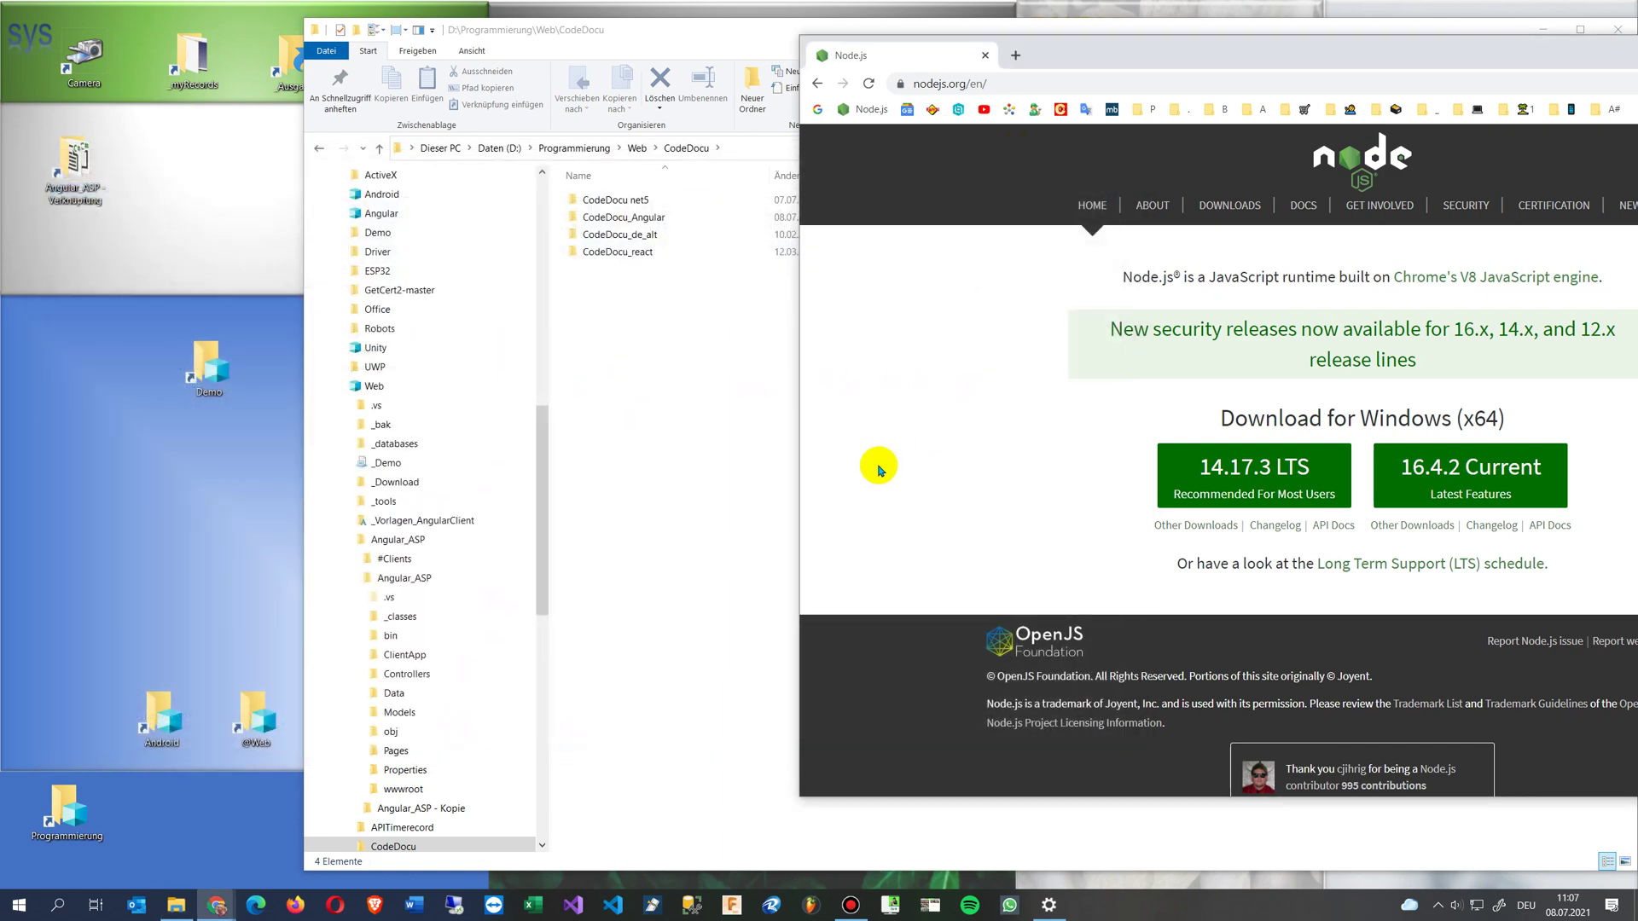
pyautogui.doubleClick(613, 25)
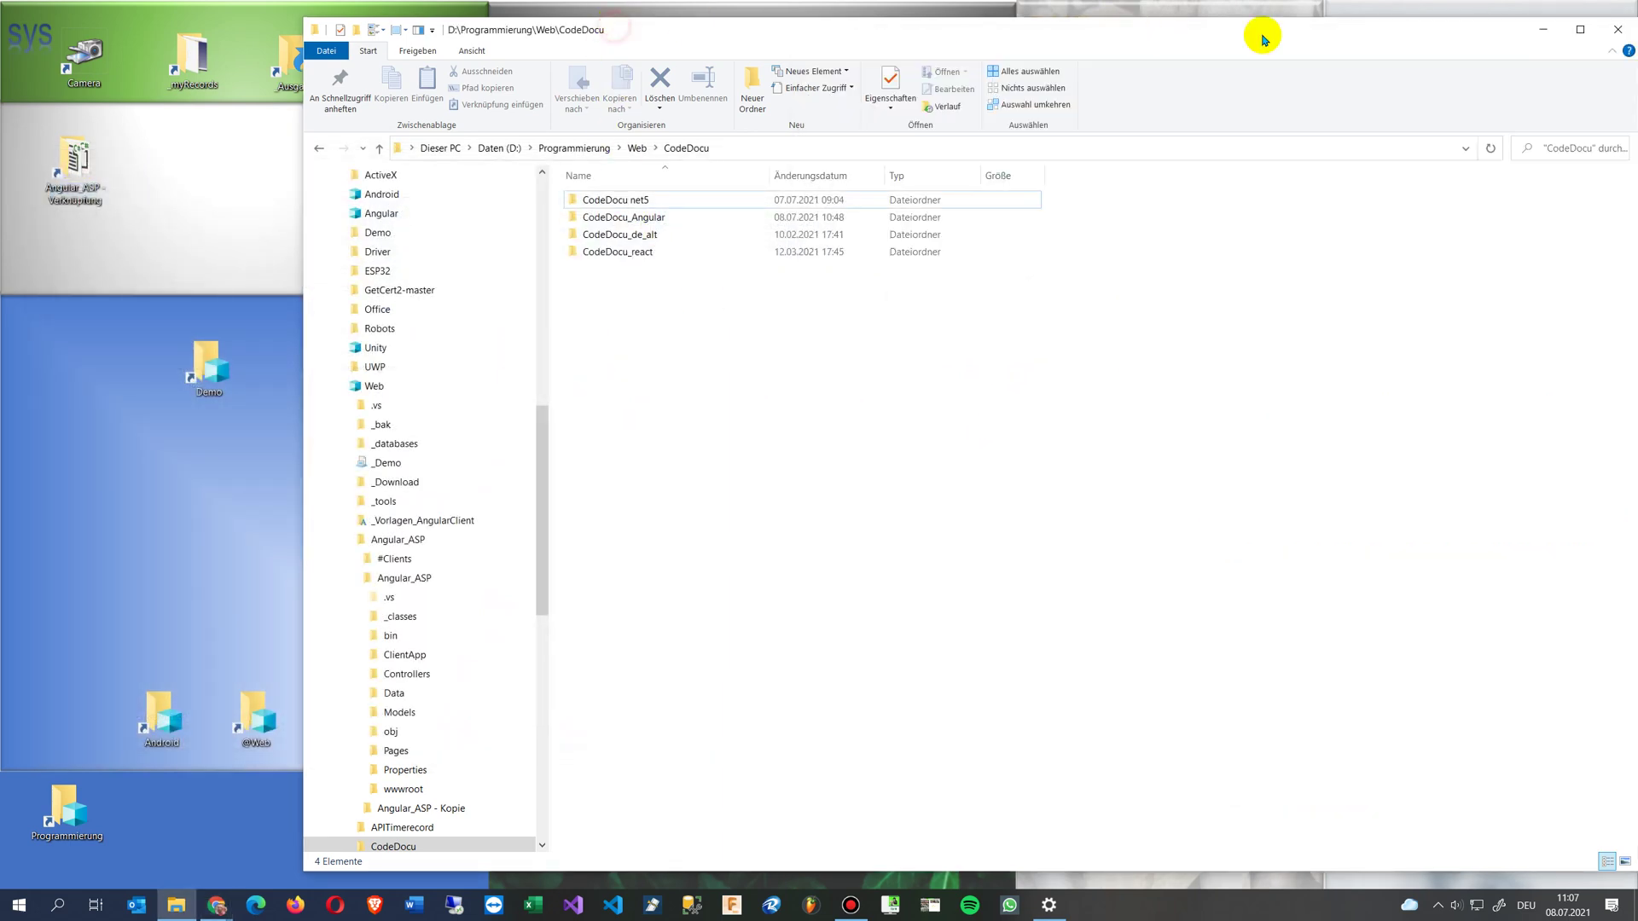
pyautogui.click(1608, 32)
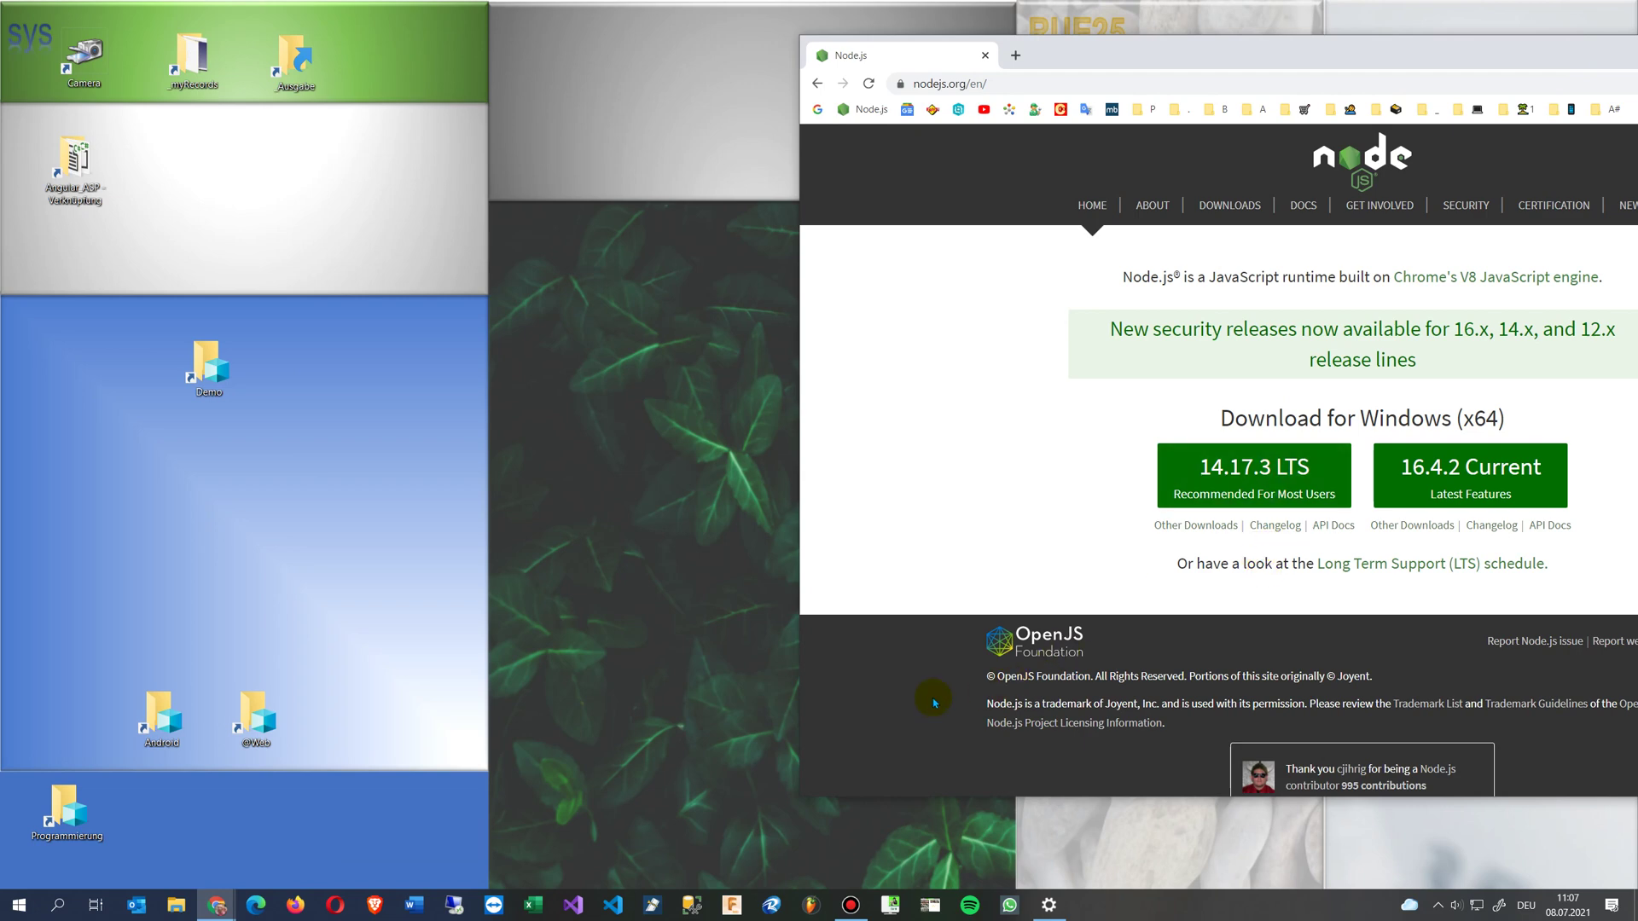
pyautogui.click(1043, 906)
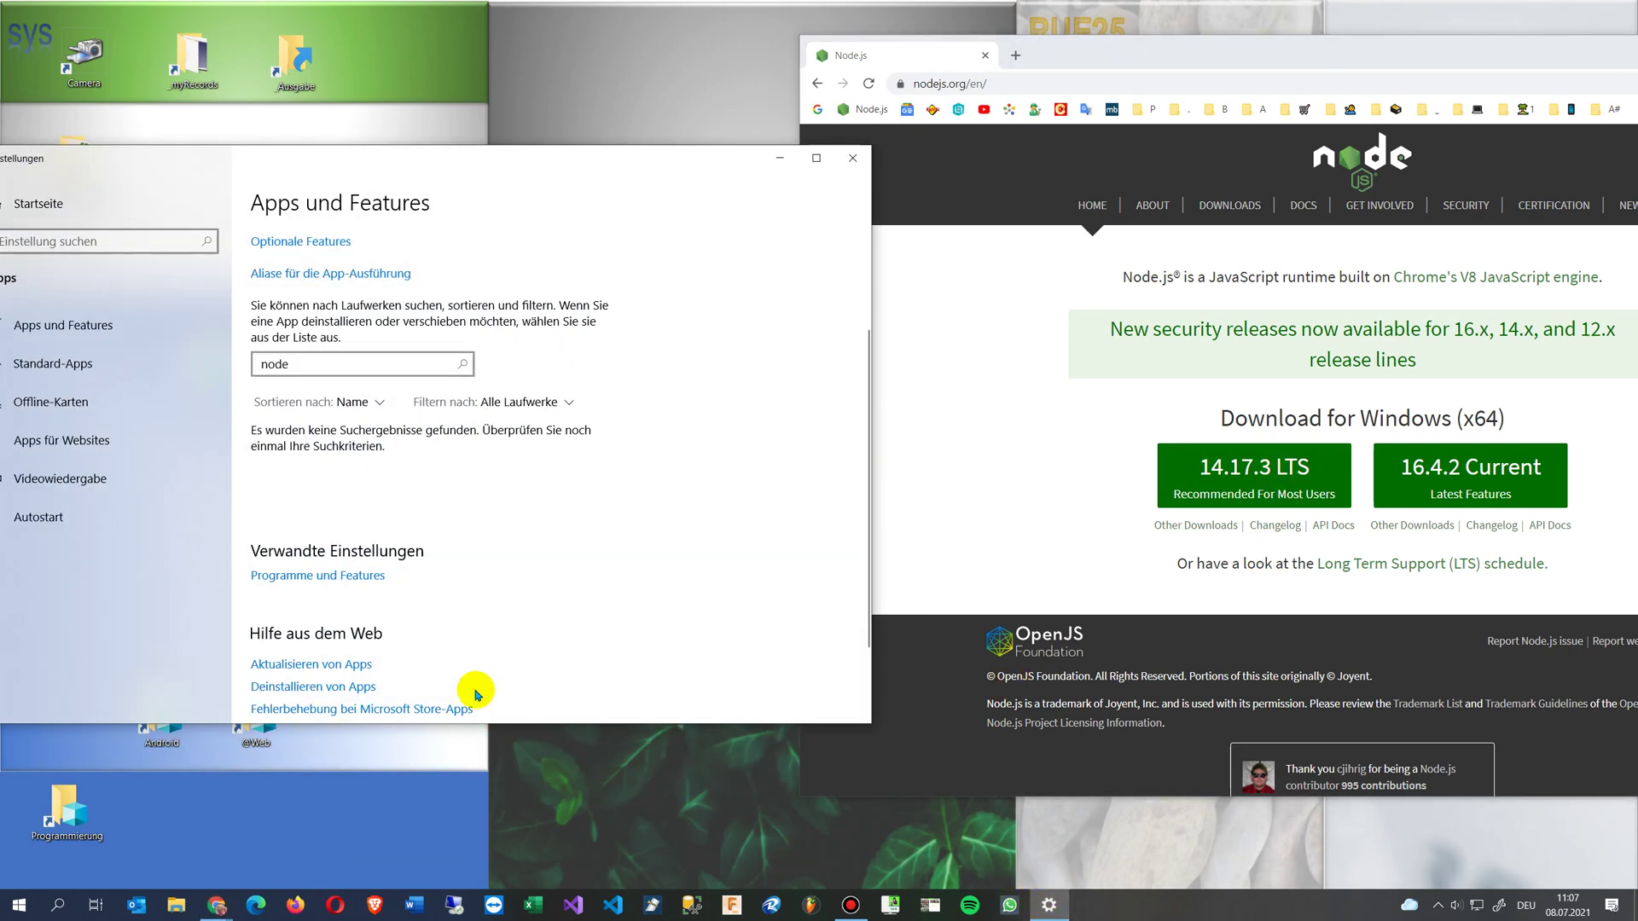
# Open Programme und Features and scroll the 164-program list to confirm Node.js is absent.
pyautogui.scroll(-2, 423, 543)
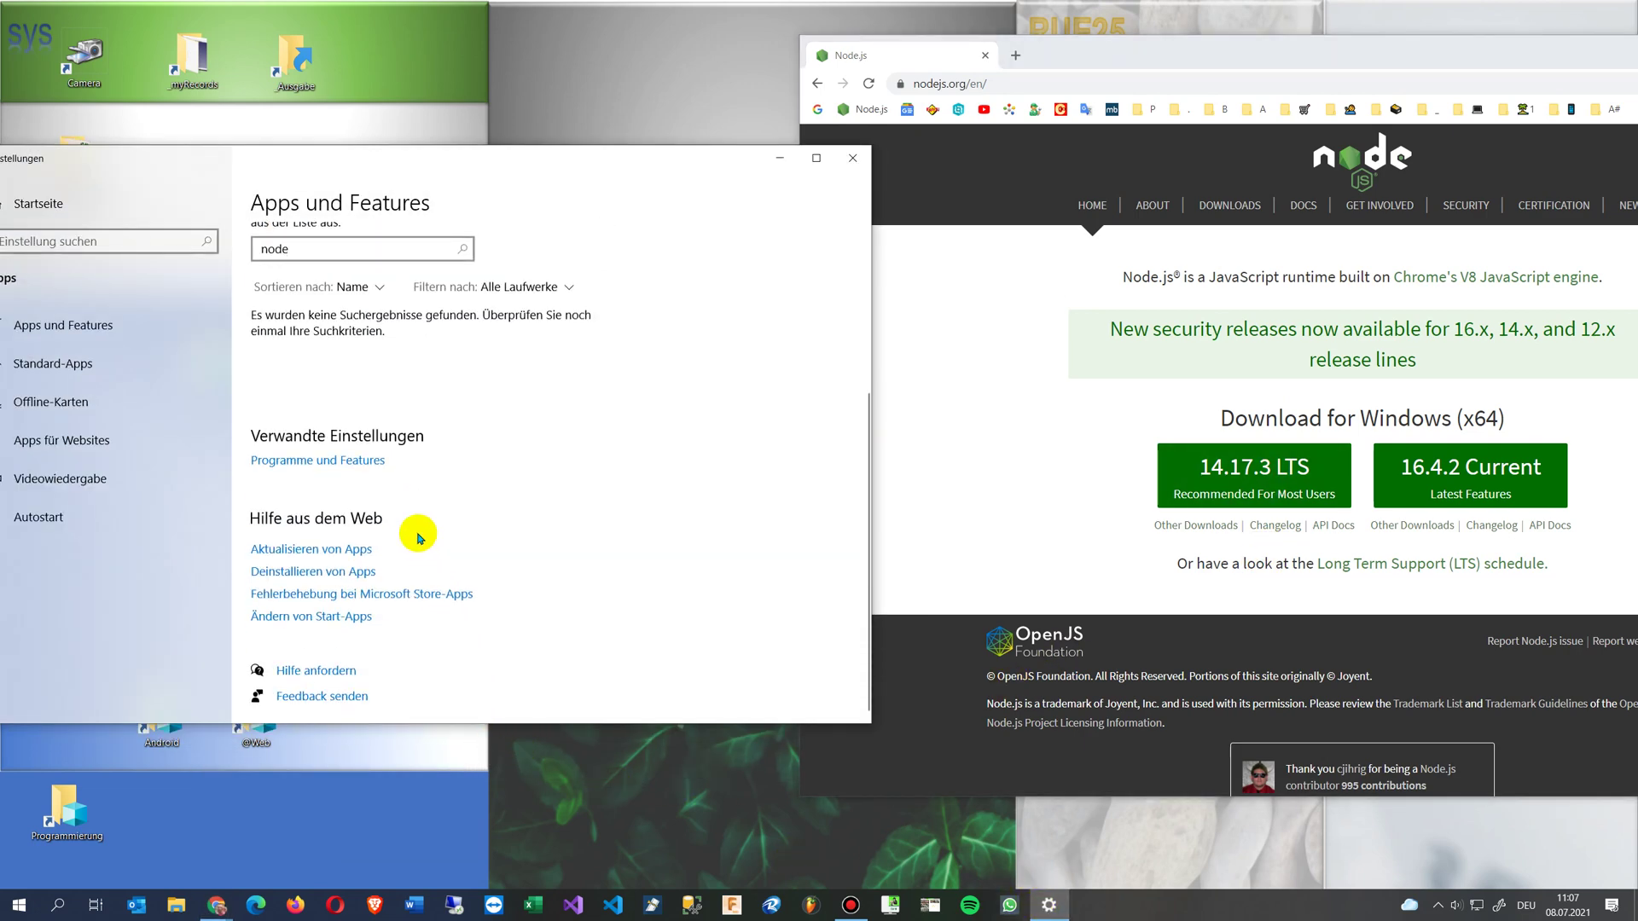
pyautogui.click(339, 465)
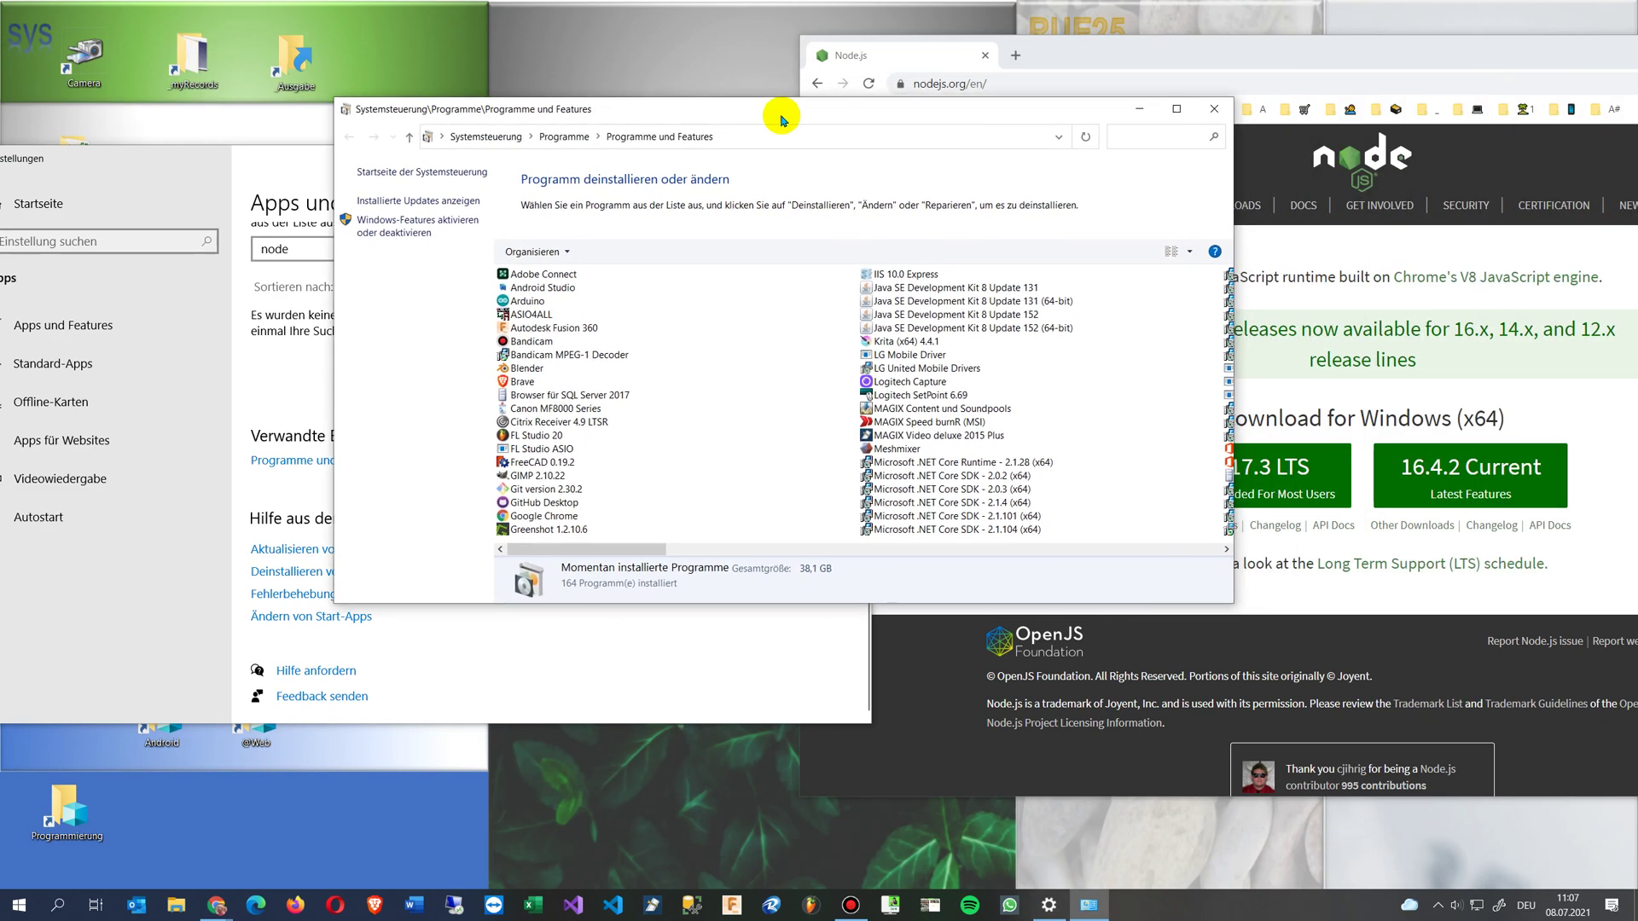
pyautogui.scroll(-2, 550, 376)
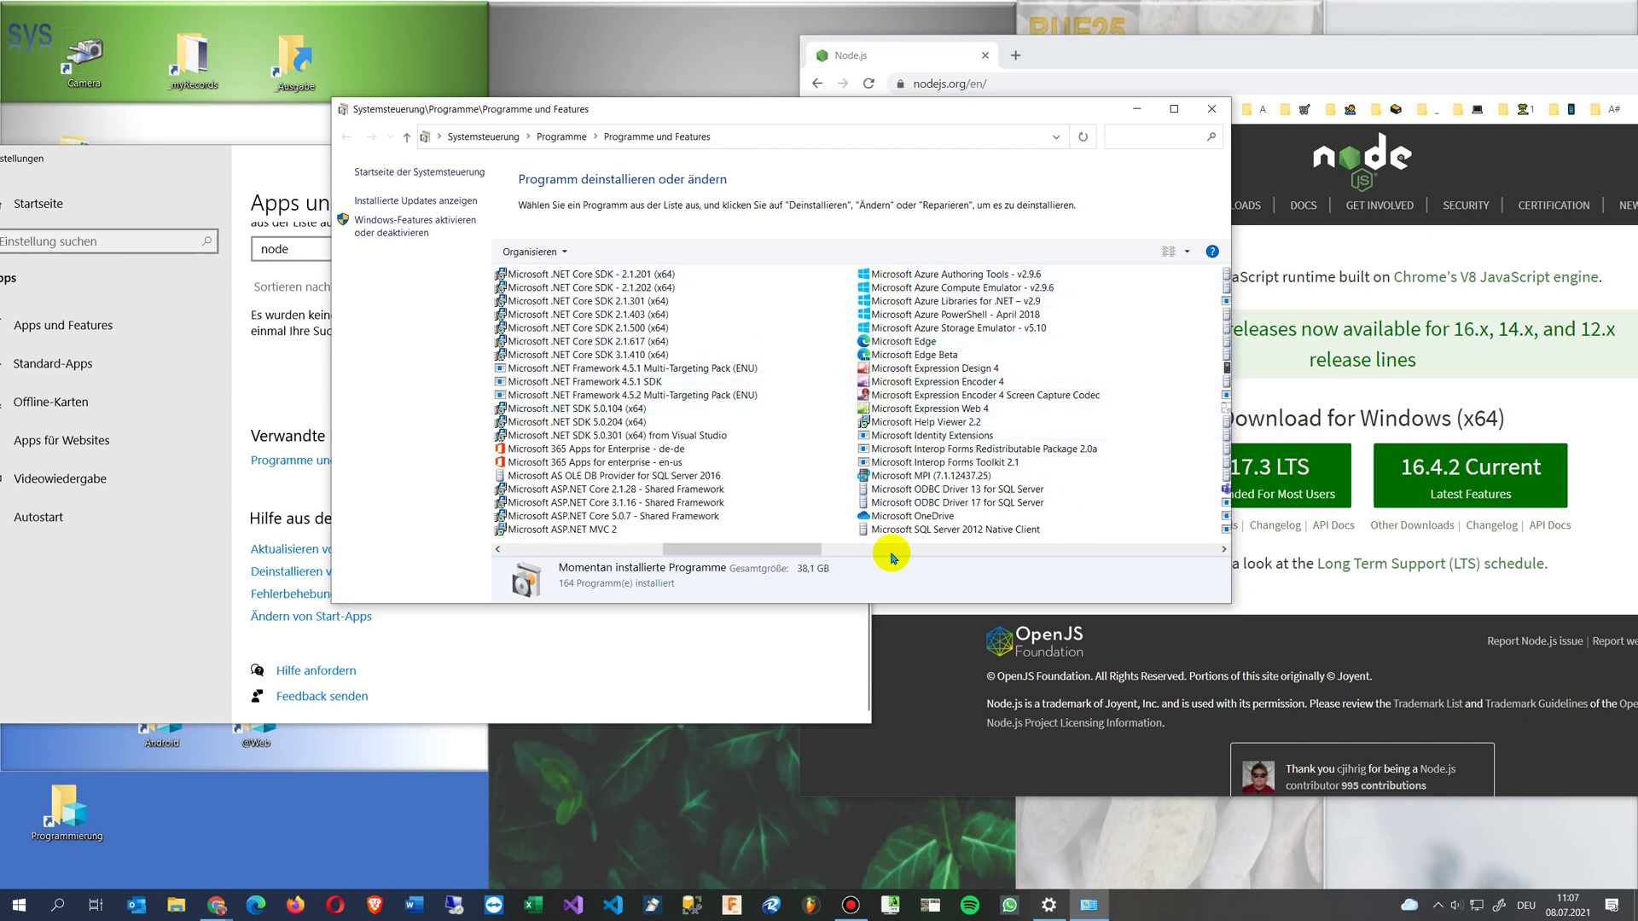
pyautogui.scroll(-1, 911, 503)
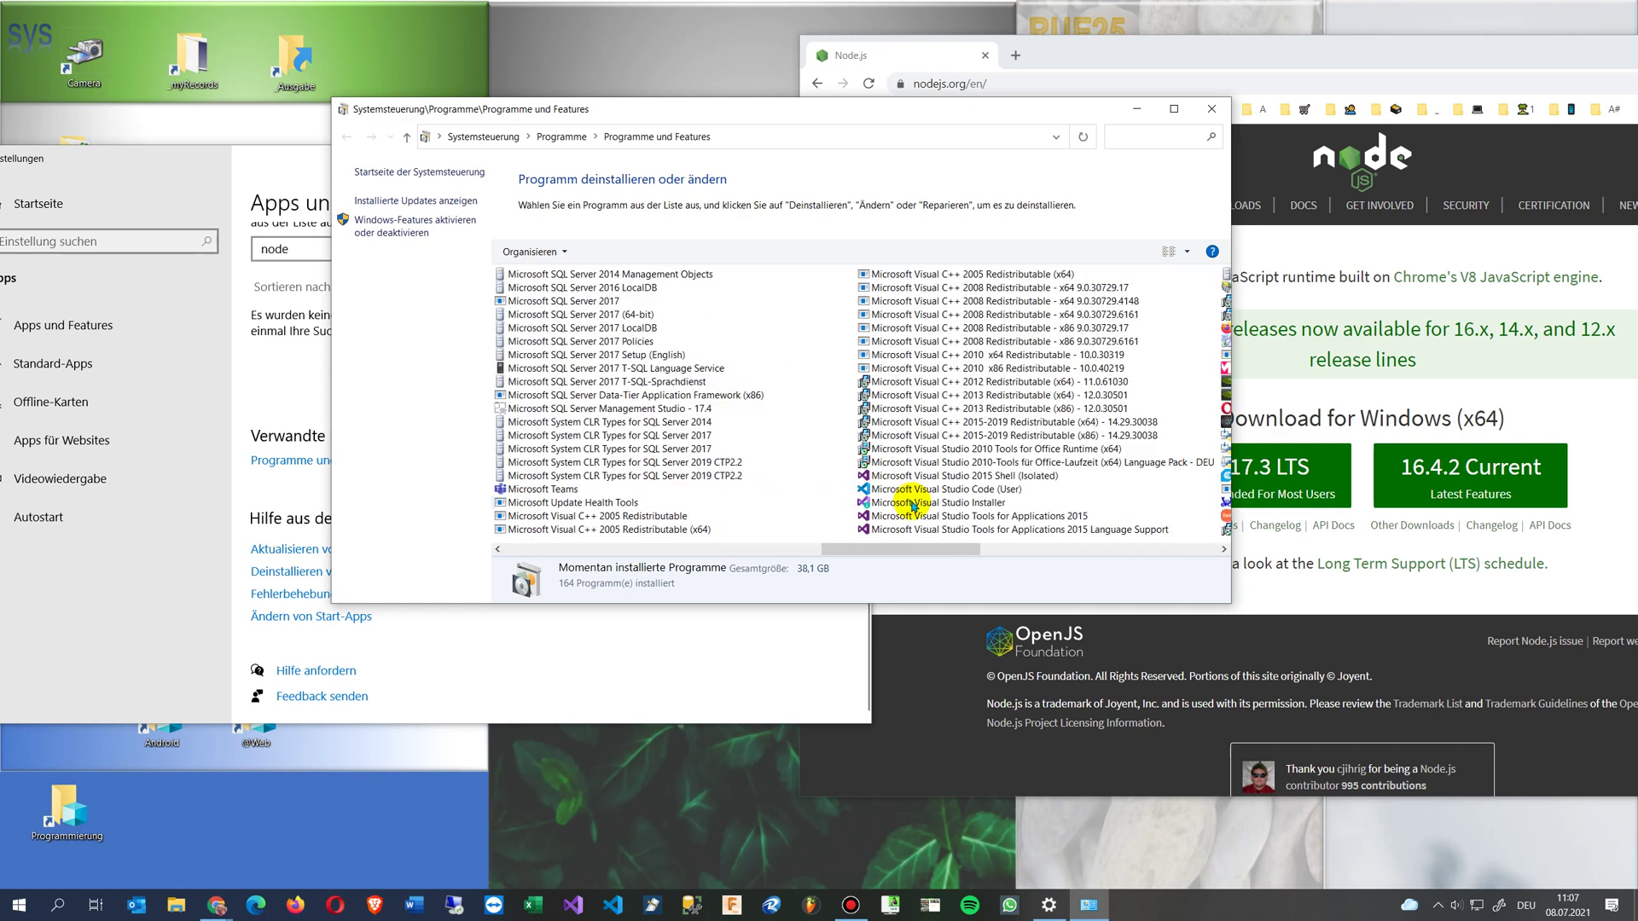
pyautogui.scroll(-1, 912, 505)
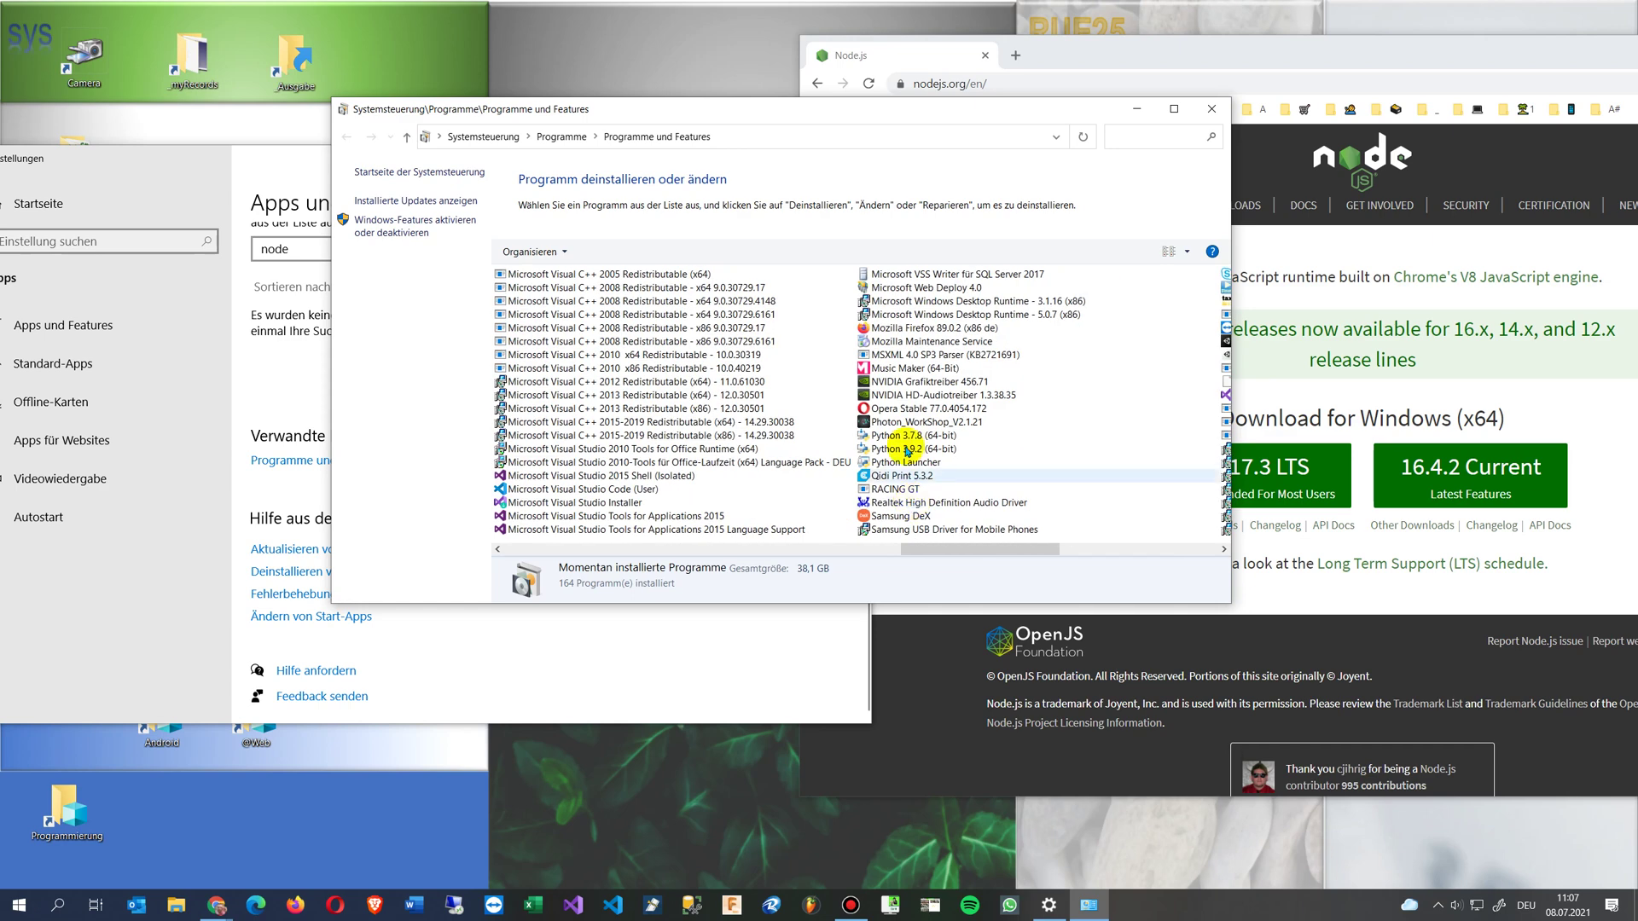
pyautogui.scroll(-1, 909, 509)
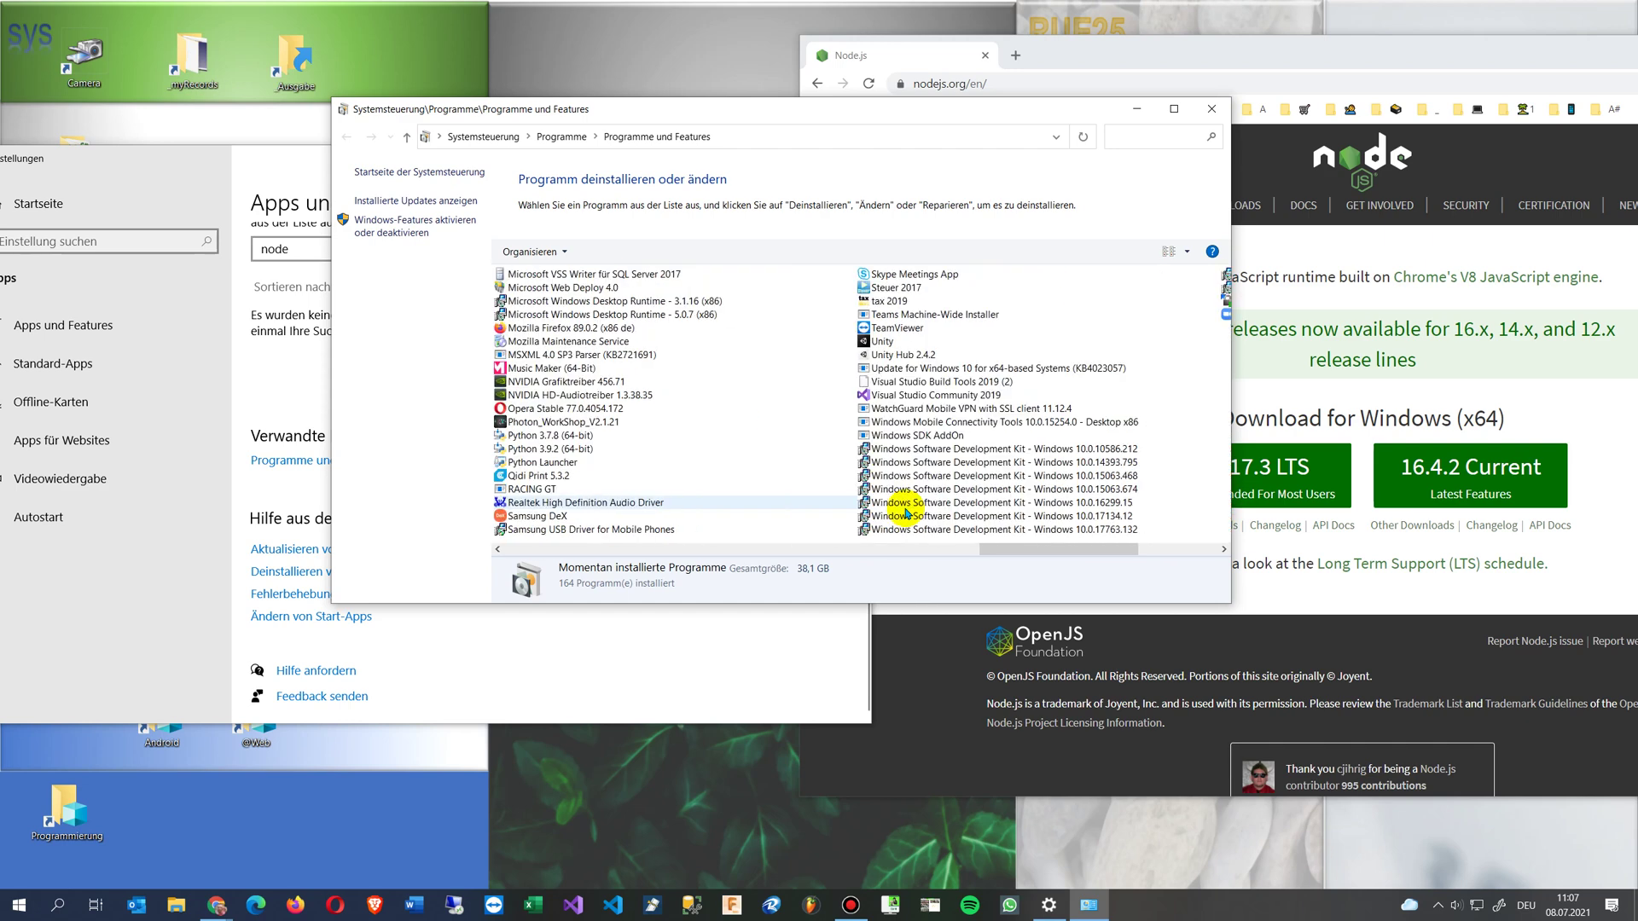